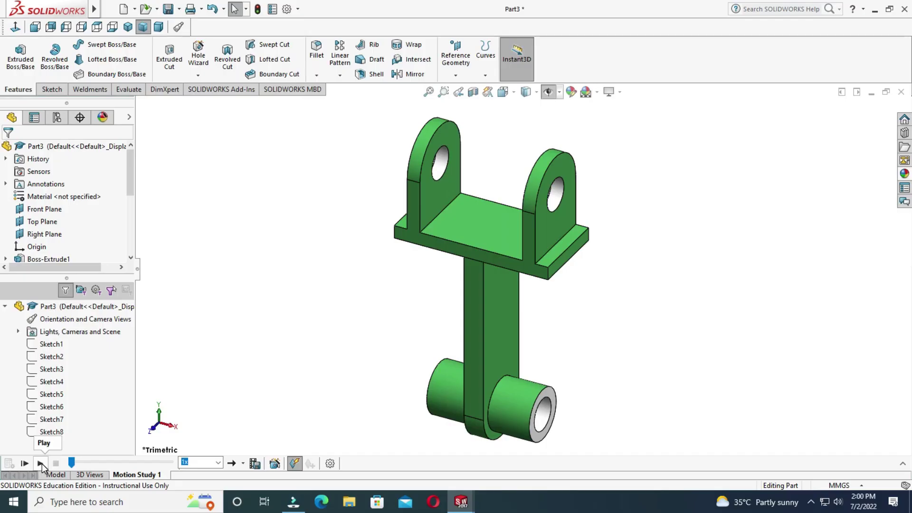
Create a new blank Part document in SOLIDWORKS
left_click(42, 464)
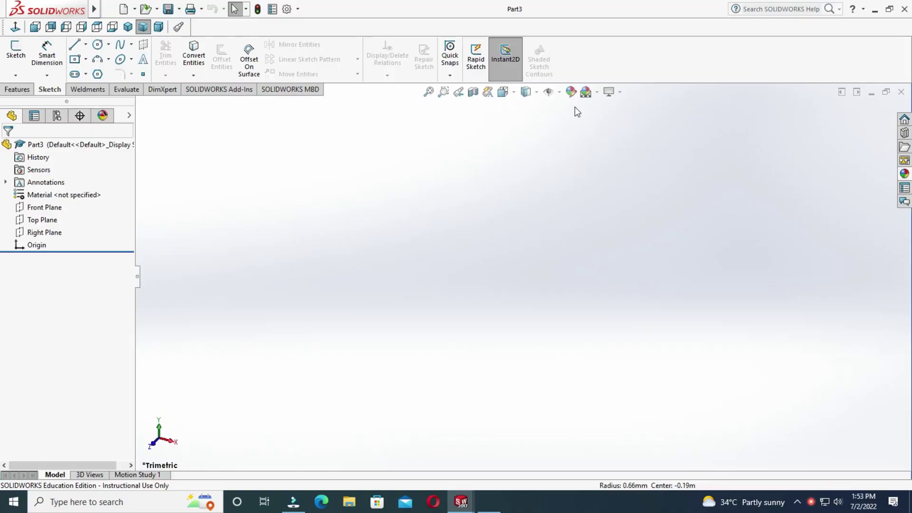
Show the planes and draw a centre rectangle at the origin on the Top Plane
left_click(560, 93)
left_click(549, 155)
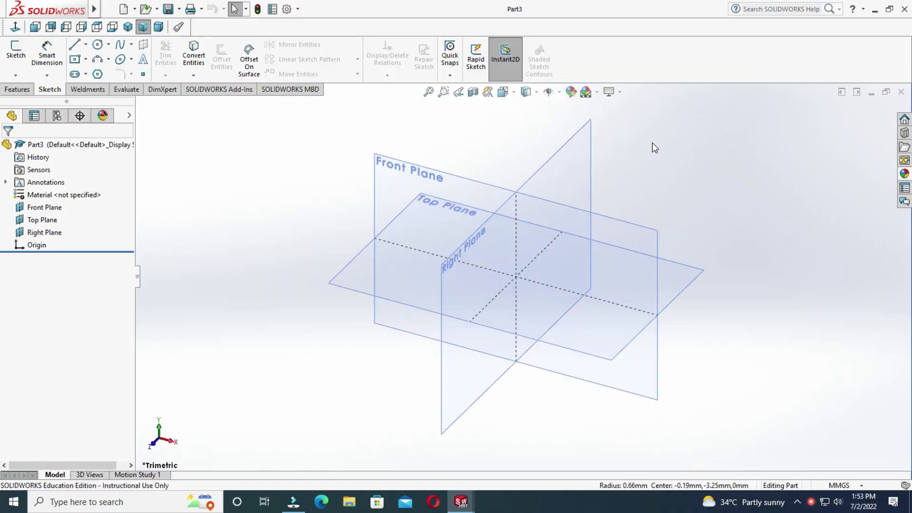
left_click(357, 284)
left_click(16, 53)
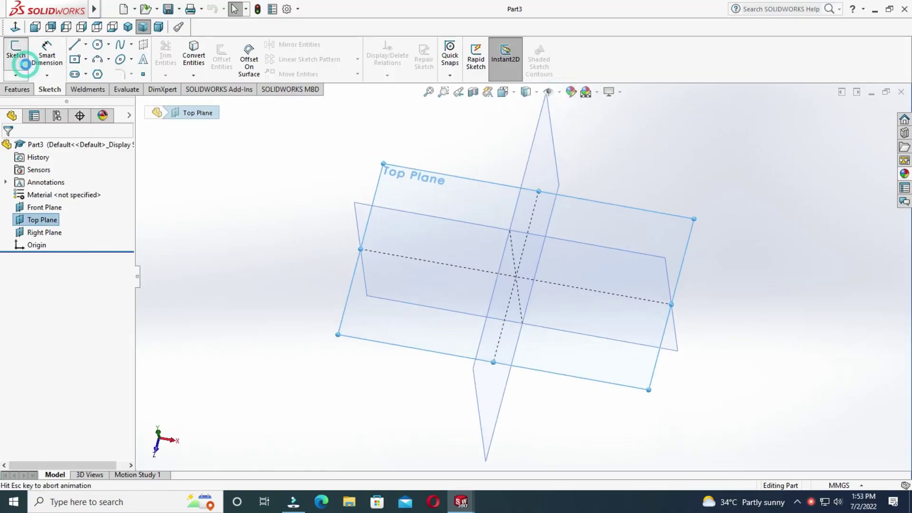
left_click(87, 62)
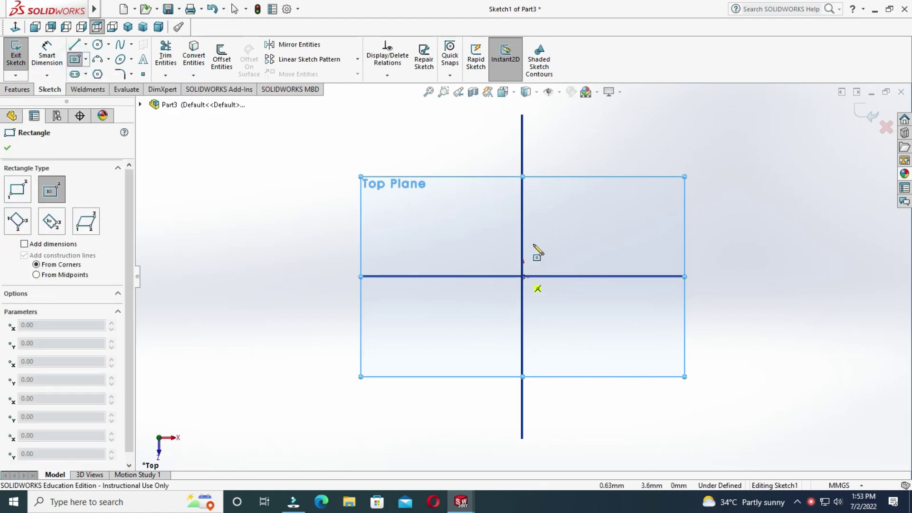
left_click(549, 91)
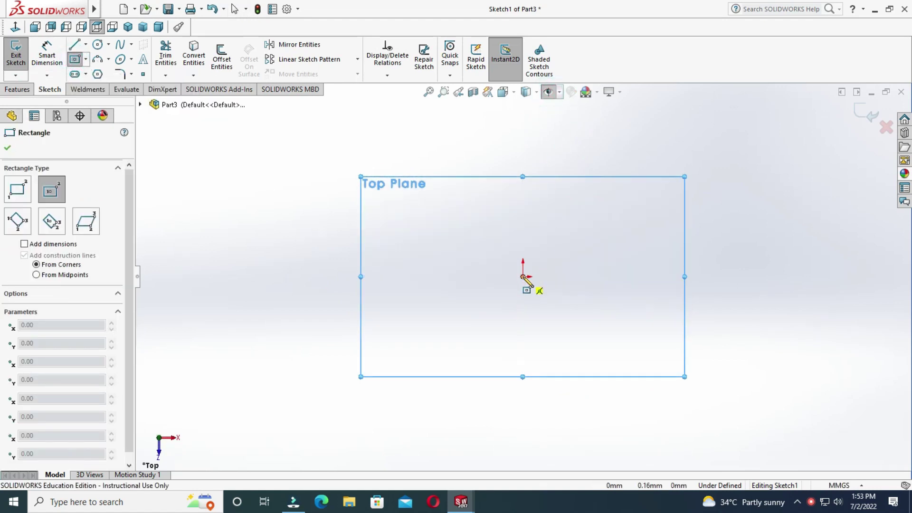
left_click(523, 276)
left_click(659, 353)
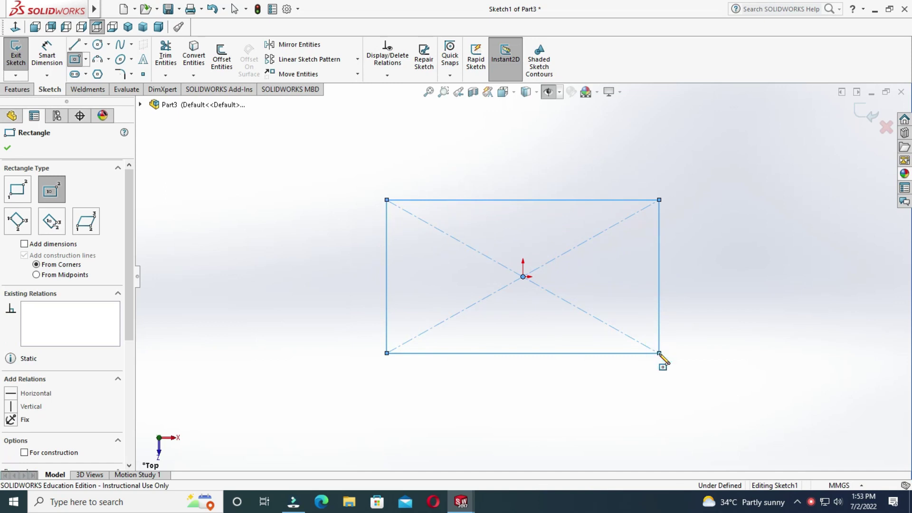
key("Escape")
Dimension the rectangle 1.5 tall and 3 wide so it is fully defined
key("d")
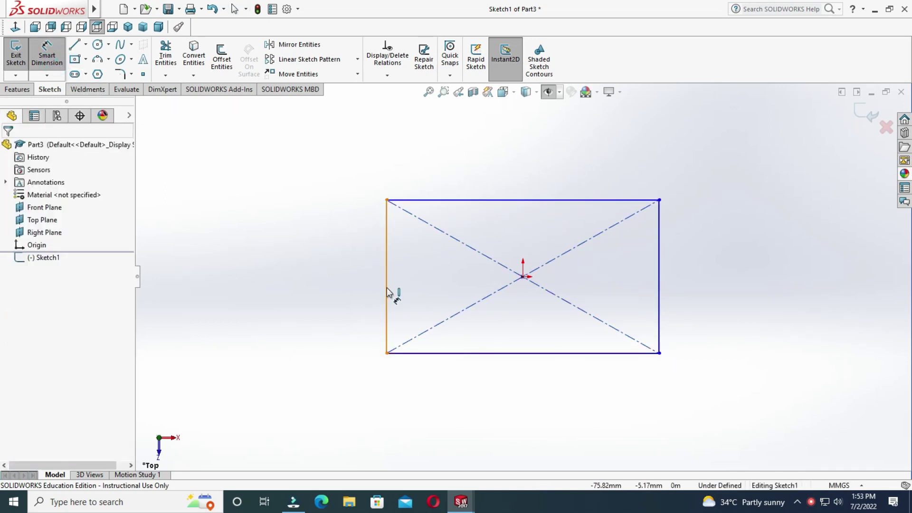
left_click(387, 290)
left_click(338, 303)
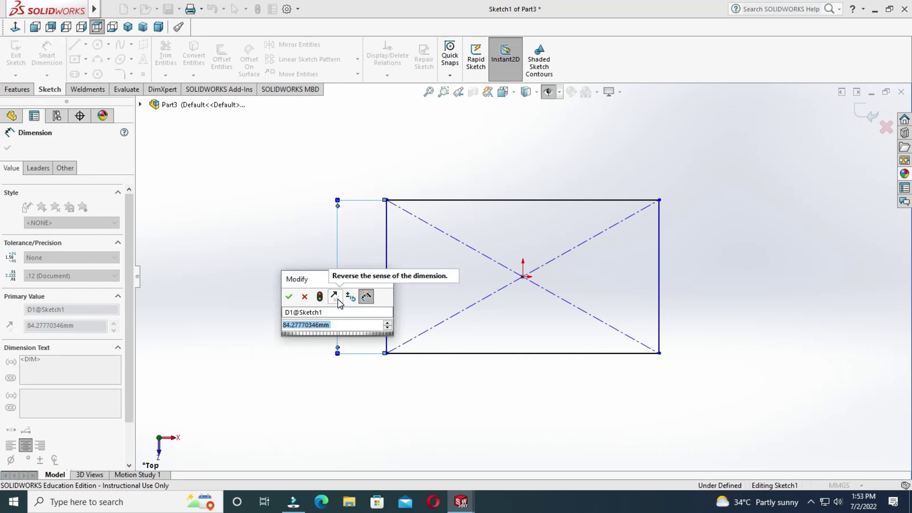
type("1.5")
key("Return")
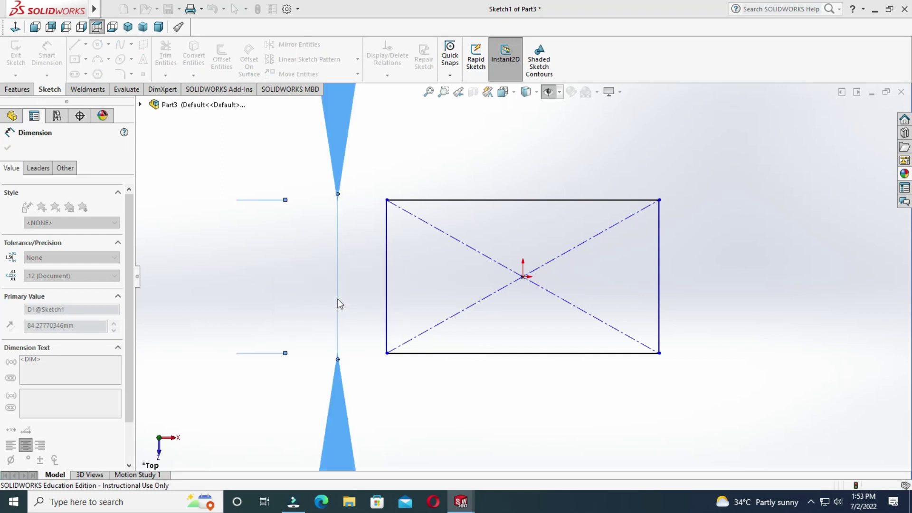
left_click(573, 328)
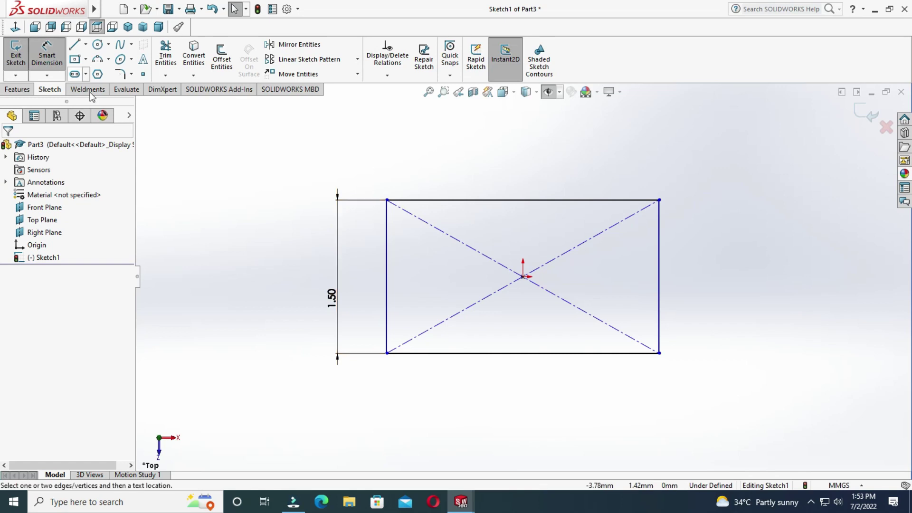
left_click(528, 353)
left_click(520, 397)
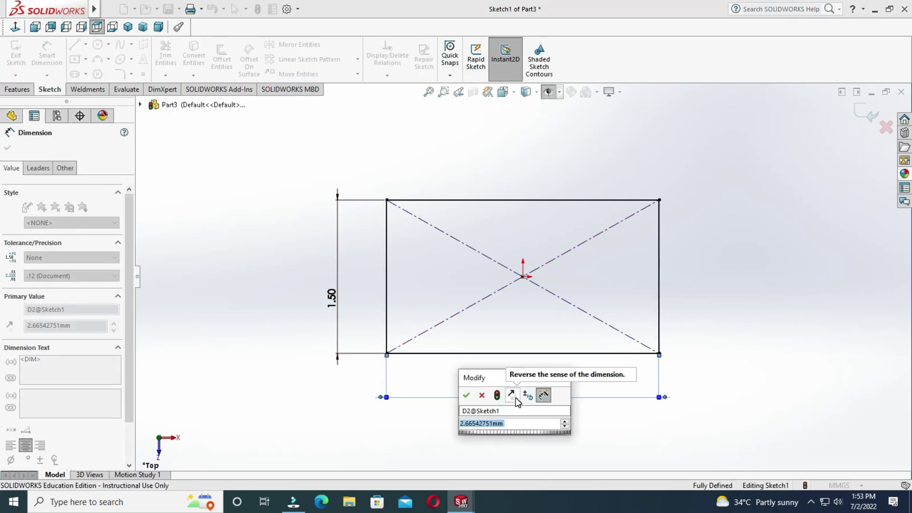
type("3")
key("Return")
key("Escape")
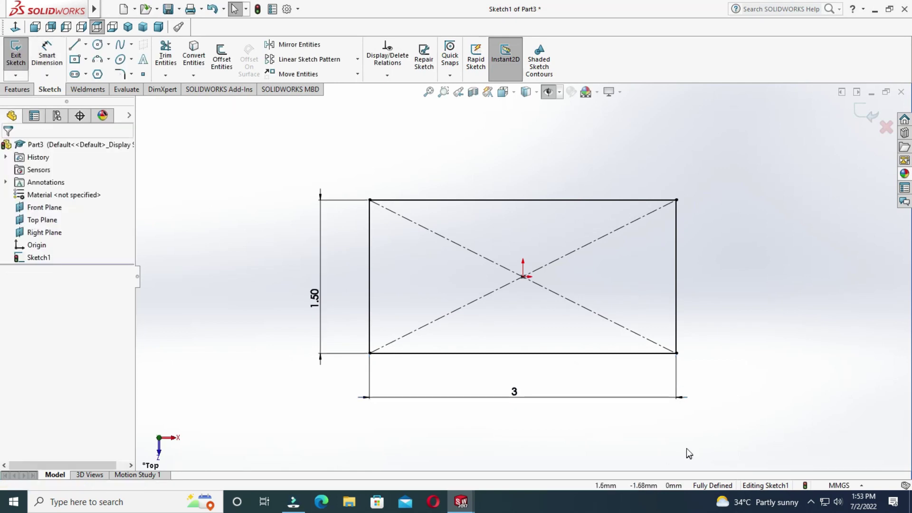
scroll(712, 339, "up", 1)
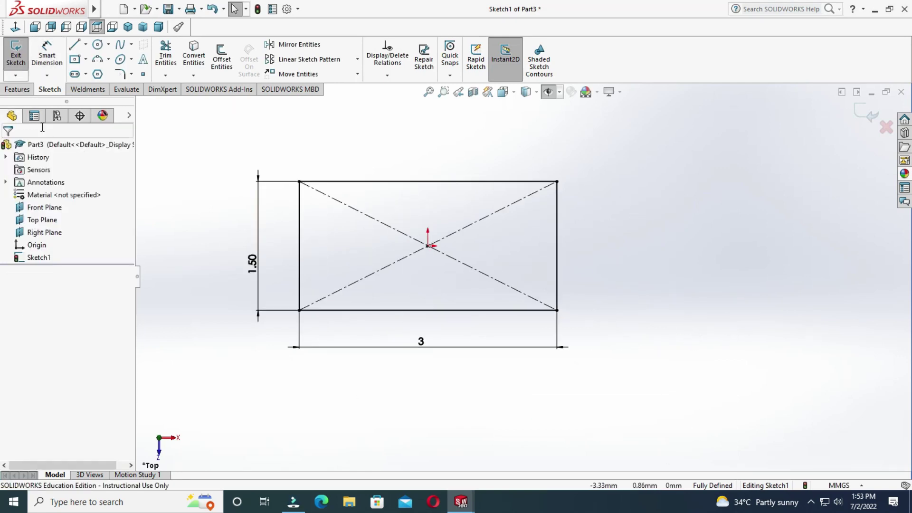
Extrude the rectangle 0.25 deep into the base plate as Boss-Extrude1
left_click(26, 93)
left_click(20, 56)
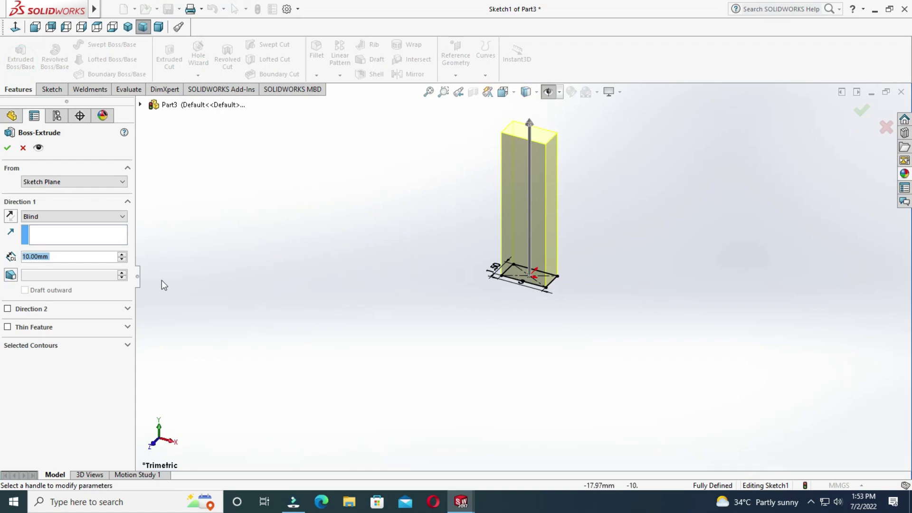
type("0.25")
key("Return")
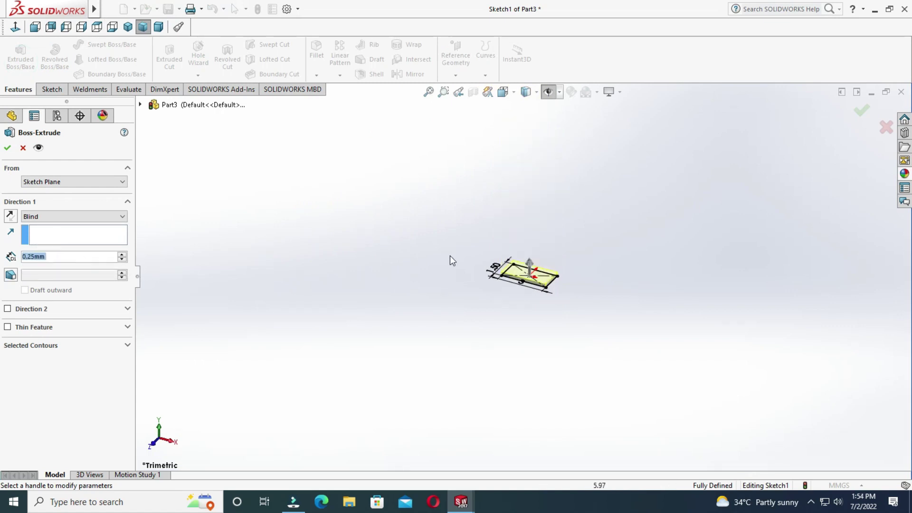
scroll(511, 322, "down", 5)
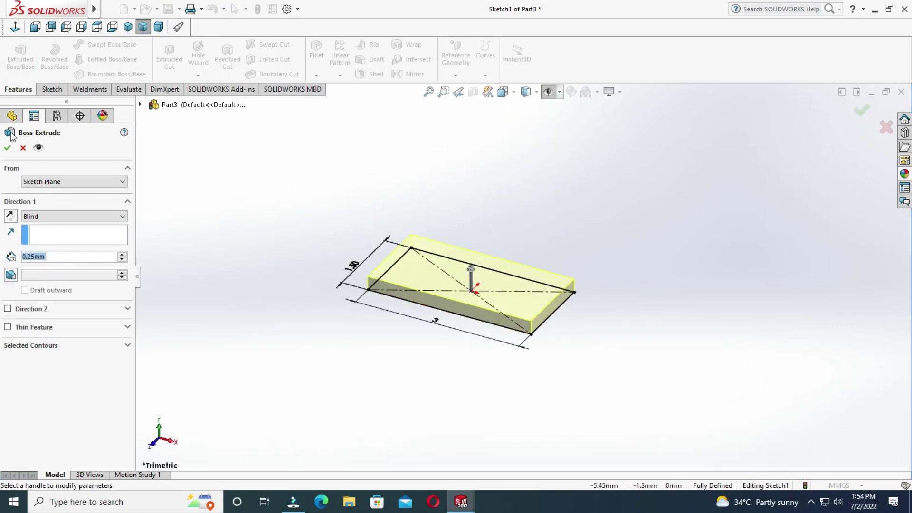
left_click(8, 149)
left_click(682, 307)
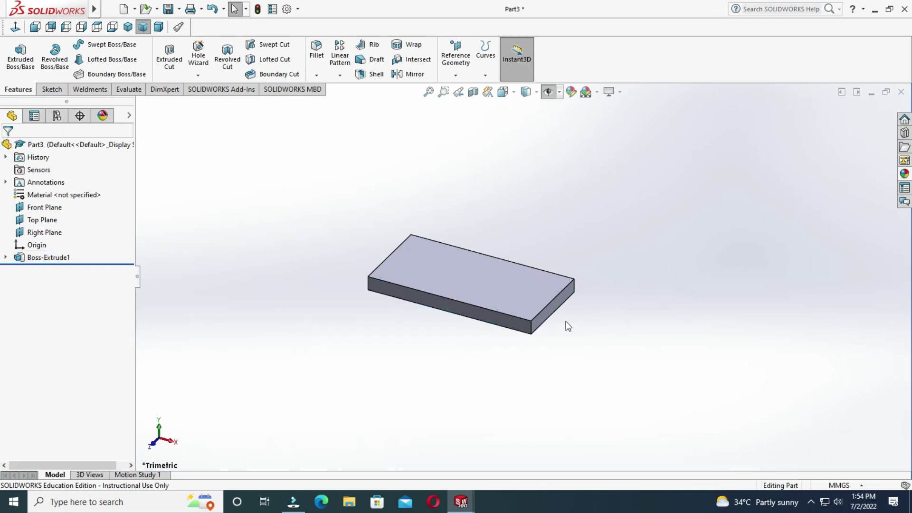
left_click(511, 325)
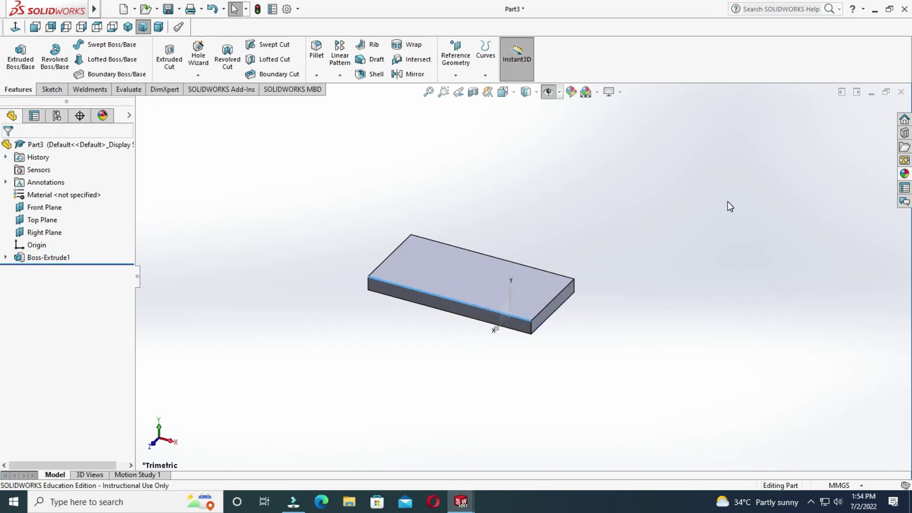
Sketch a corner rectangle standing up from the base plate's front face
left_click(513, 325)
left_click(49, 89)
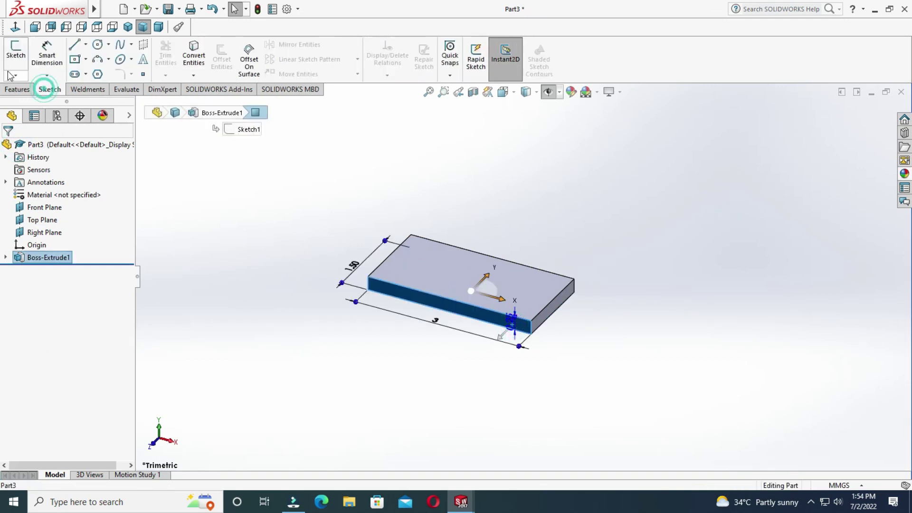
left_click(16, 55)
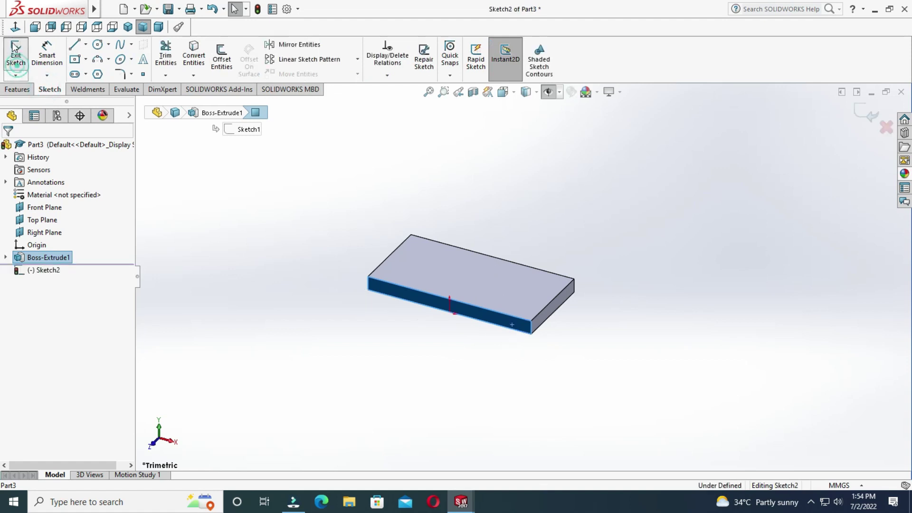
left_click(85, 61)
left_click(112, 74)
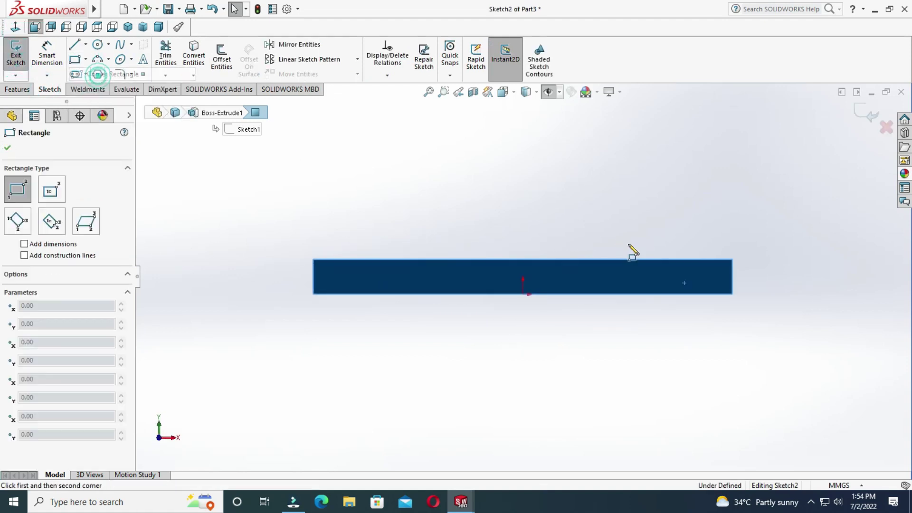
left_click(676, 260)
left_click(702, 167)
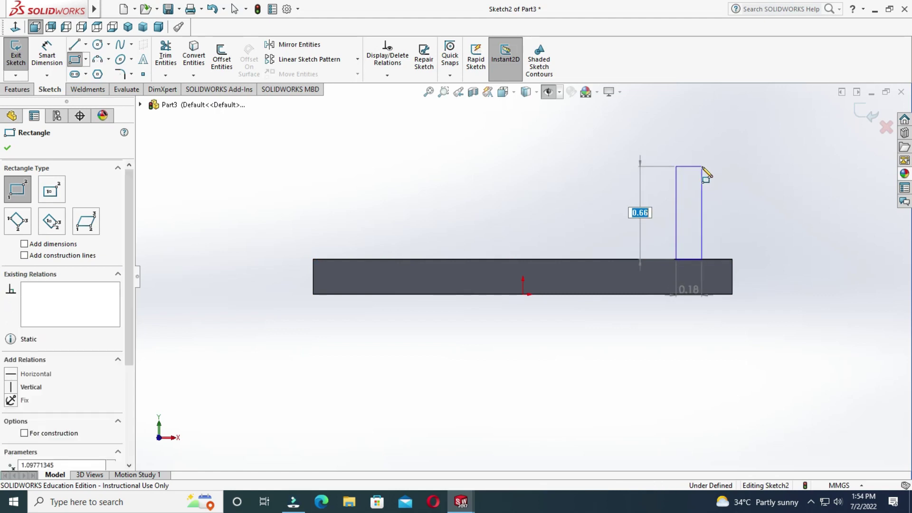
key("Escape")
Dimension the upright's bottom-left corner 1 from the origin
left_click(47, 55)
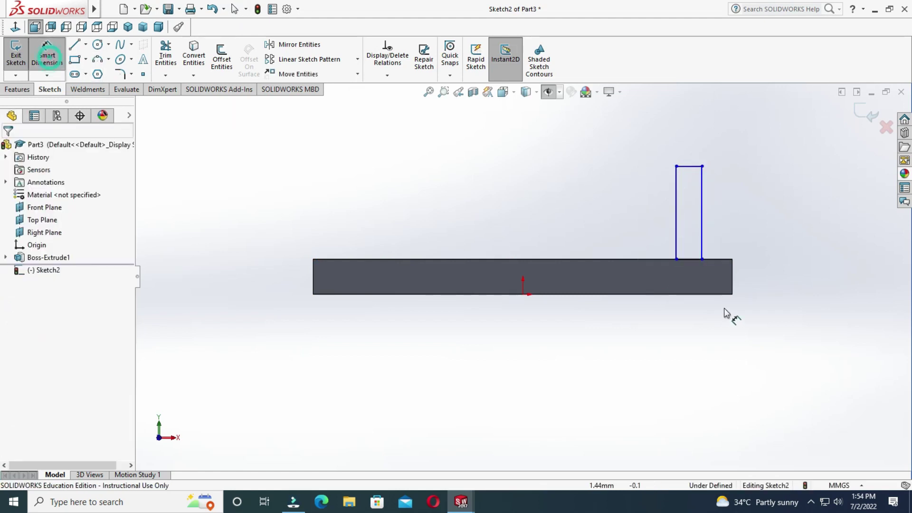
left_click(675, 258)
left_click(523, 295)
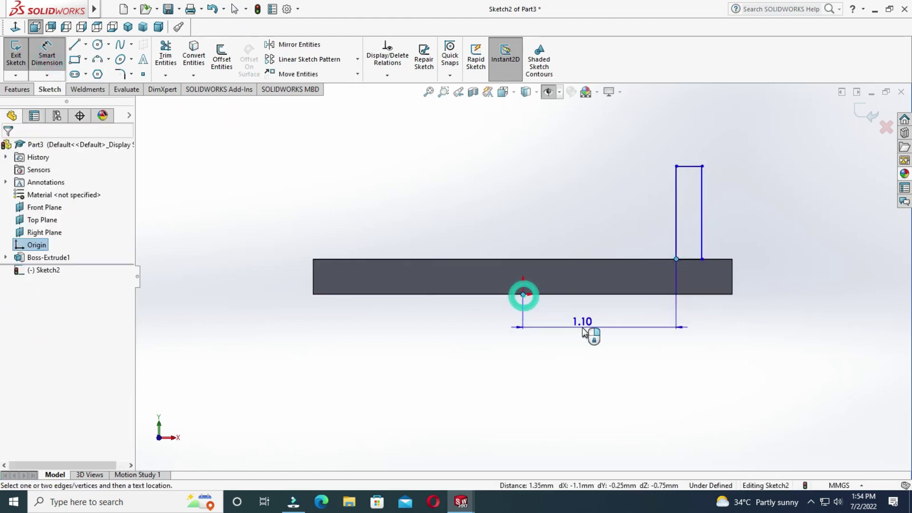
left_click(585, 331)
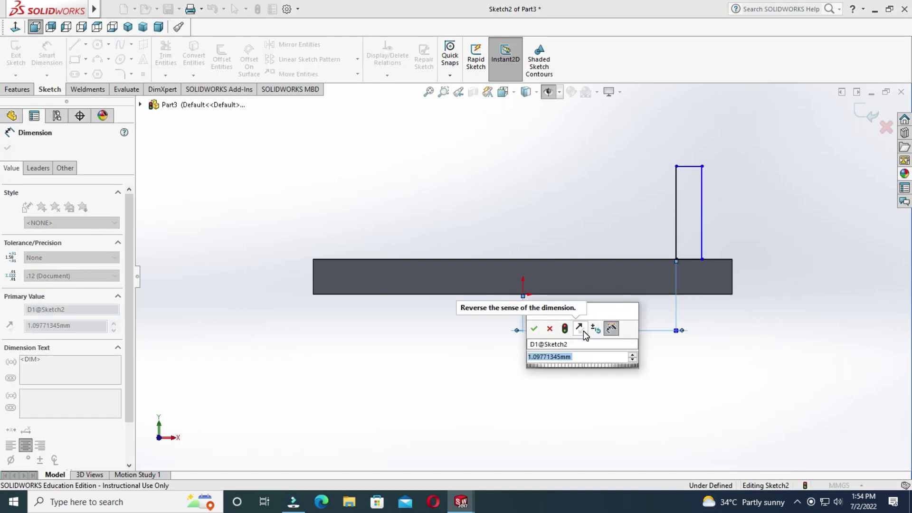
type("1")
key("Return")
key("Escape")
key("Escape")
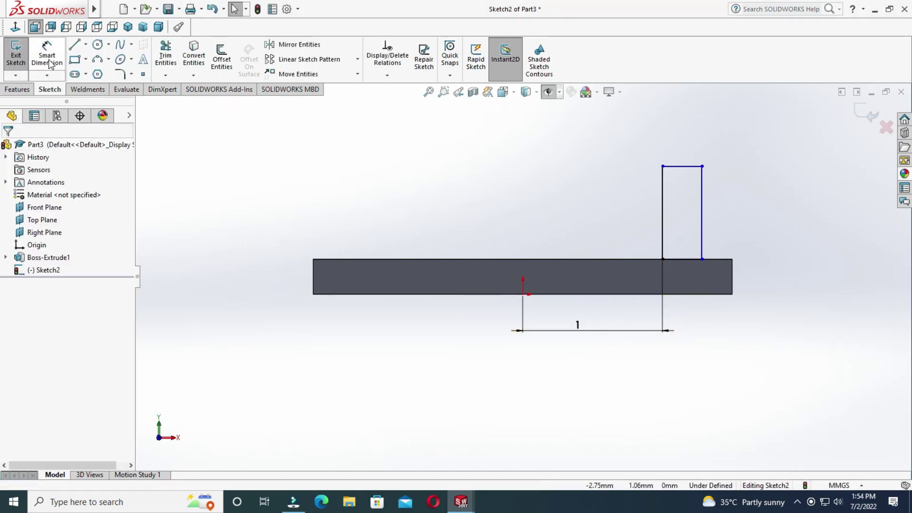
Dimension the upright rectangle 0.25 wide and 1 tall
left_click(47, 55)
left_click(686, 167)
left_click(686, 144)
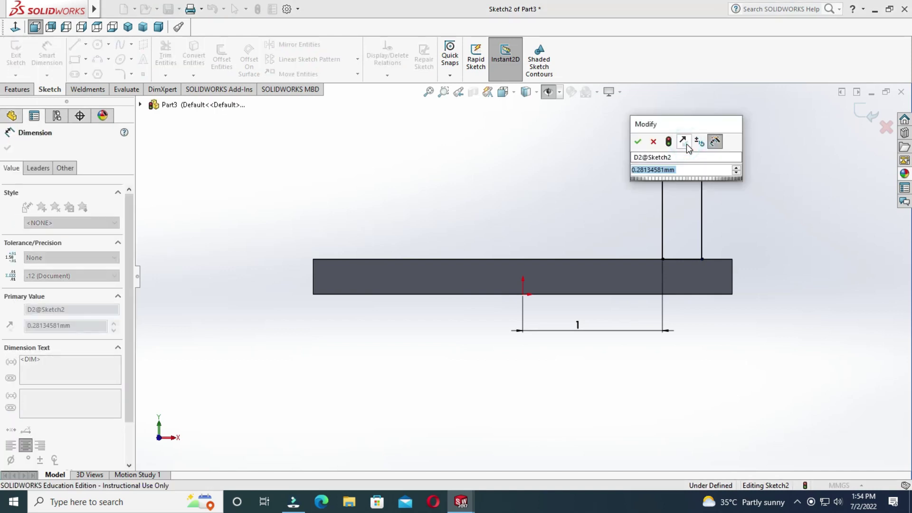
type(".0.25")
key("Return")
key("Escape")
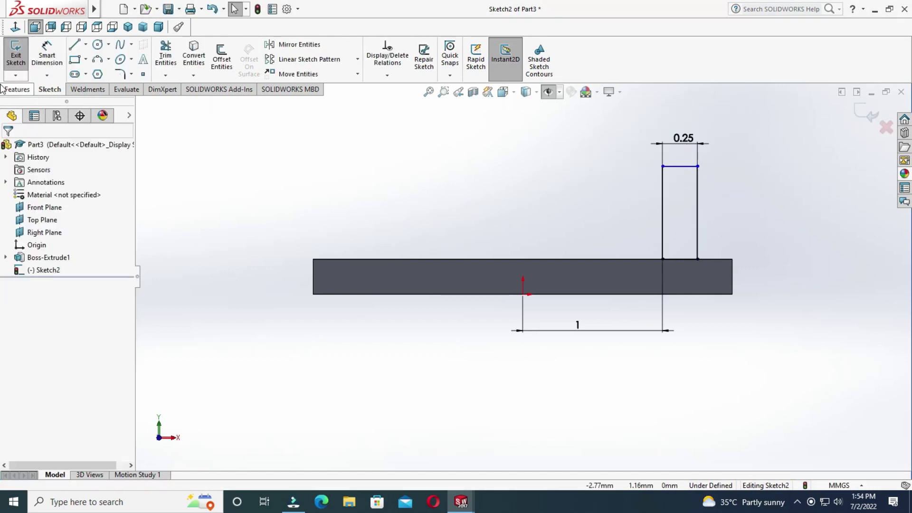
left_click(696, 240)
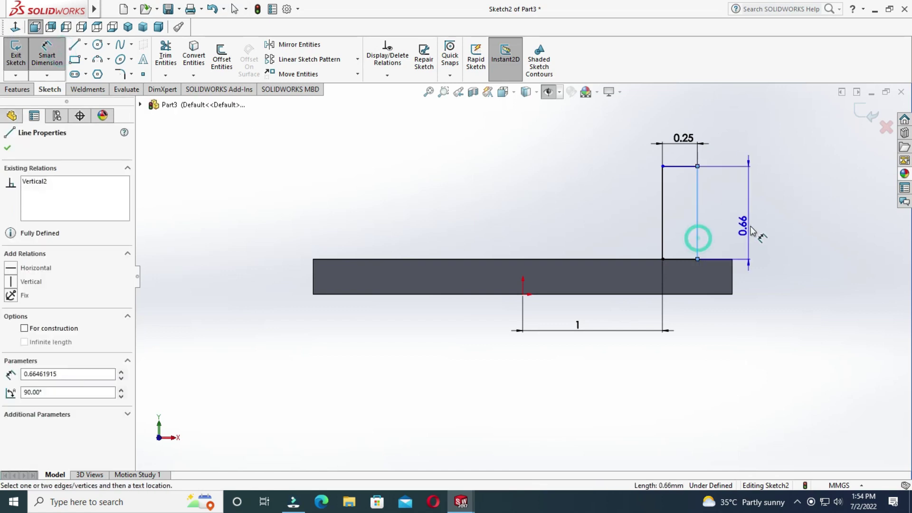
left_click(751, 227)
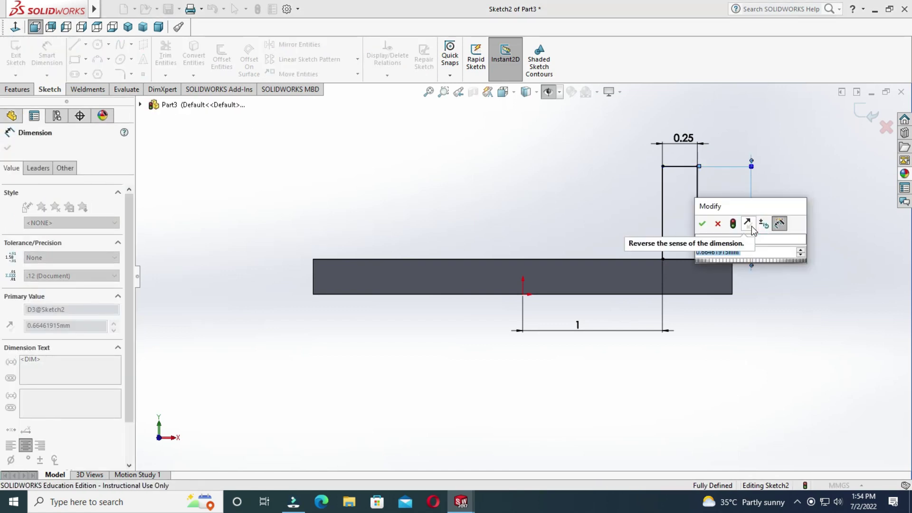
type("1")
key("Return")
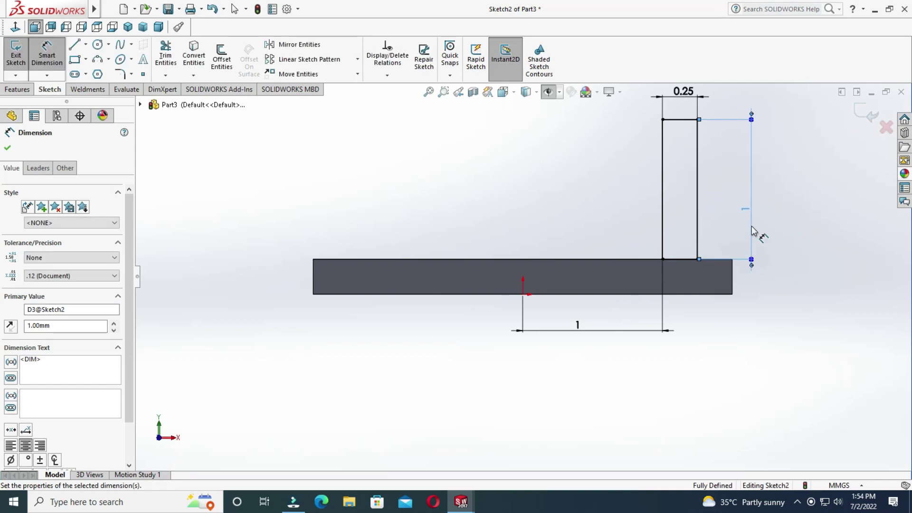
key("Escape")
key("f")
left_click(18, 90)
Extrude the upright Up To Surface to the base plate face, forming the wall
left_click(20, 57)
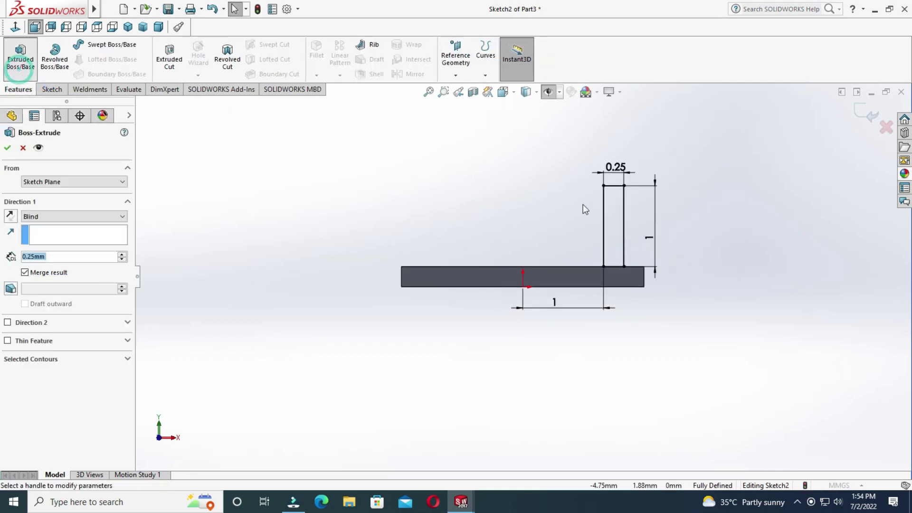
left_click(50, 216)
left_click(76, 250)
middle_click_drag(306, 258, 433, 350)
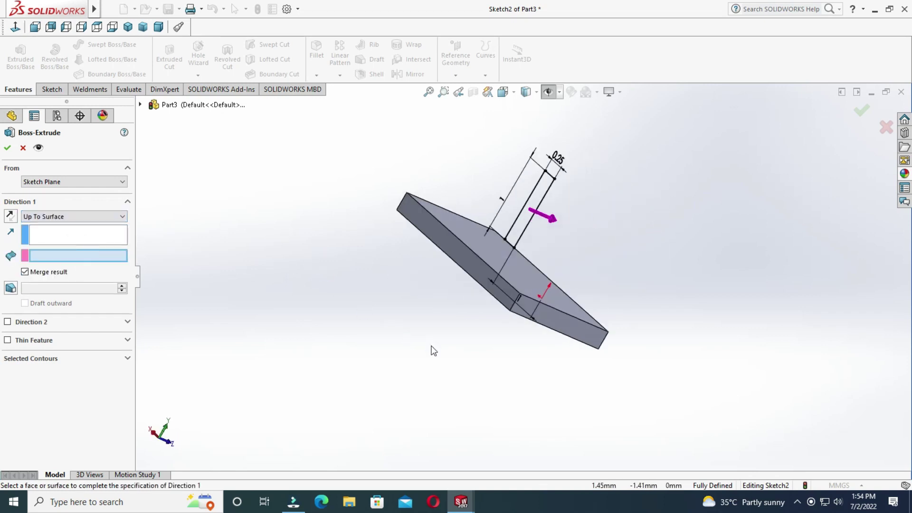
left_click(480, 277)
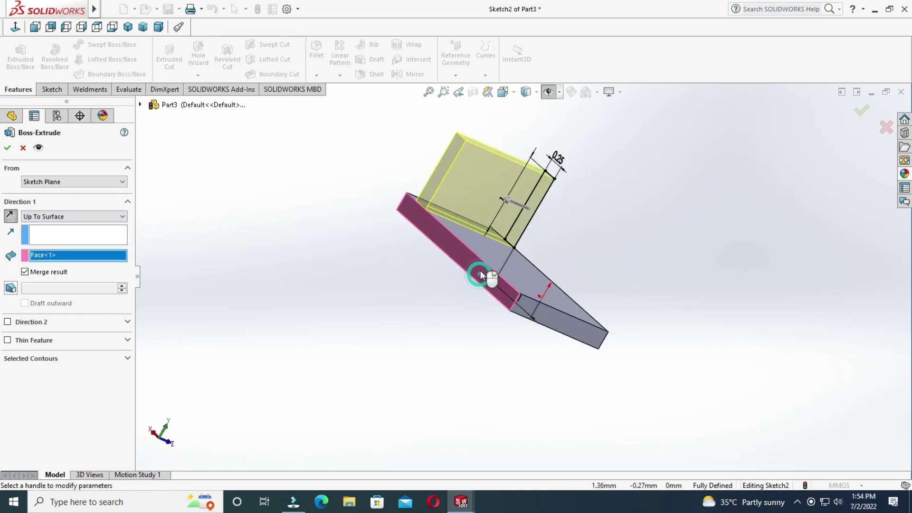
left_click(7, 149)
mouse_move(878, 386)
middle_mouse_down()
mouse_move(667, 332)
mouse_move(570, 247)
middle_mouse_up()
left_click(560, 238)
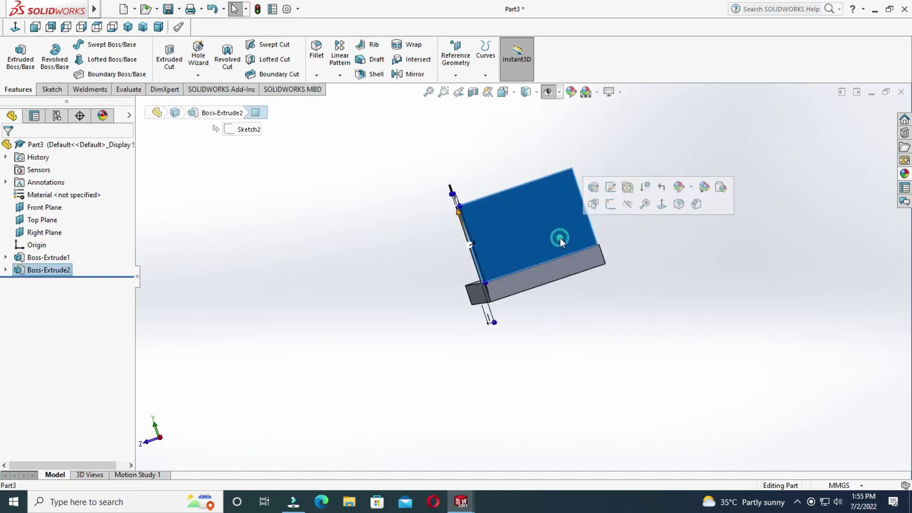
left_click(51, 89)
Sketch a semicircular three-point arc across the wall top with radius 0.75
left_click(16, 51)
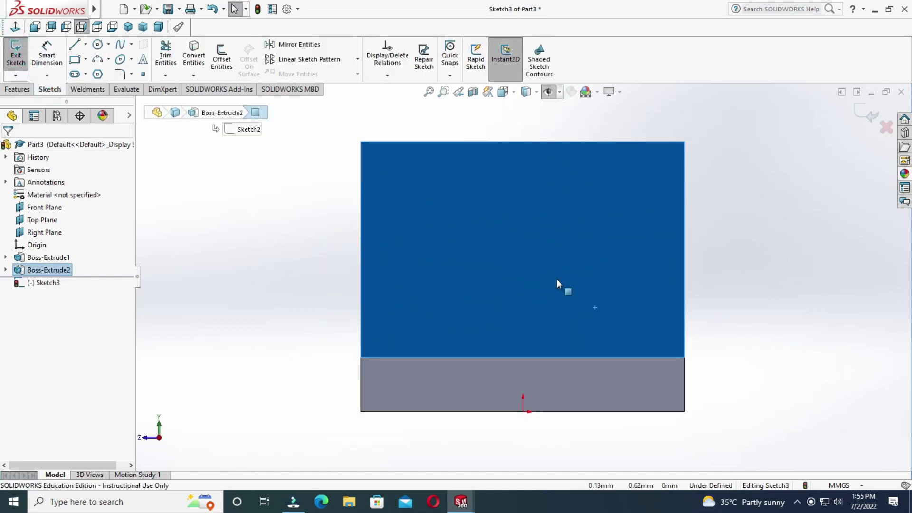
left_click(98, 60)
left_click(430, 199)
left_click(616, 198)
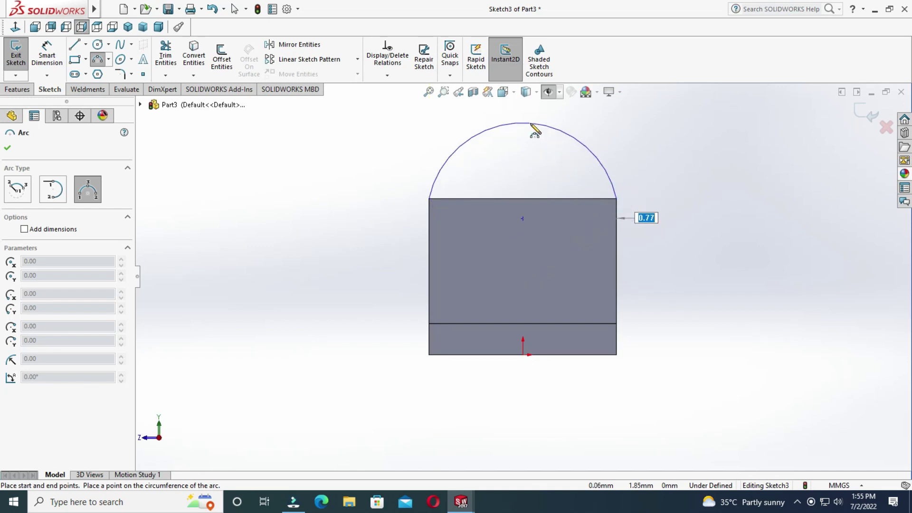
left_click(531, 124)
key("Escape")
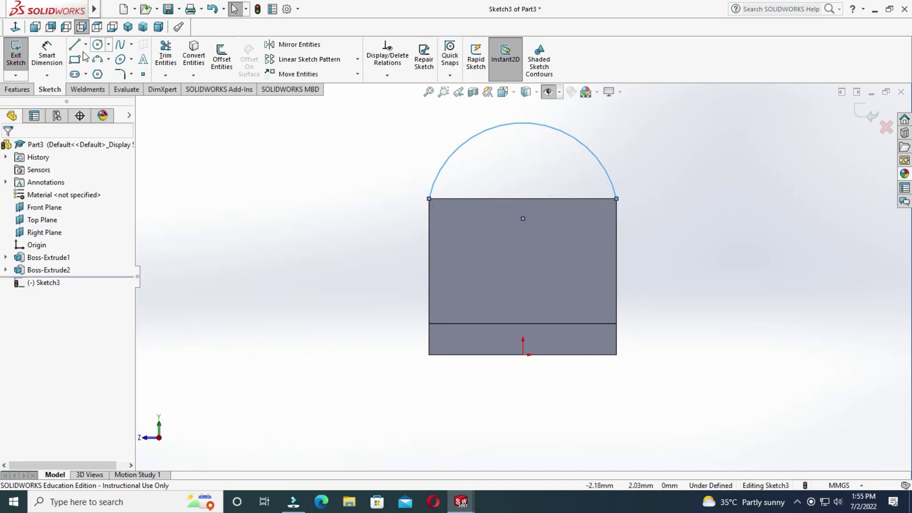
left_click(46, 55)
left_click(576, 136)
scroll(594, 114, "up", 3)
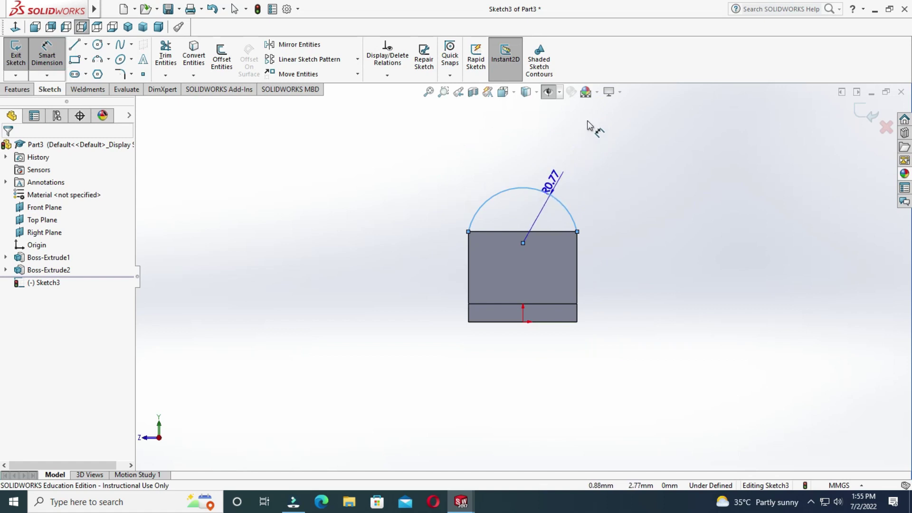
left_click(589, 121)
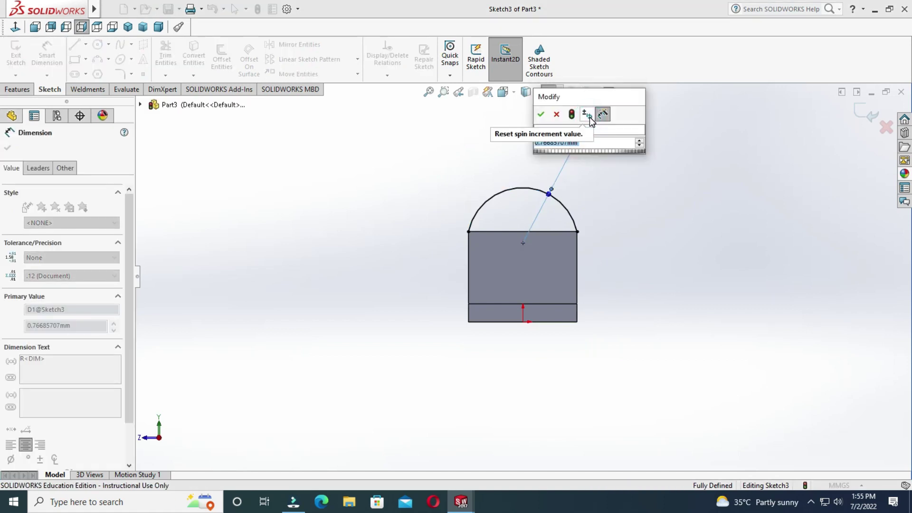
type("0.7")
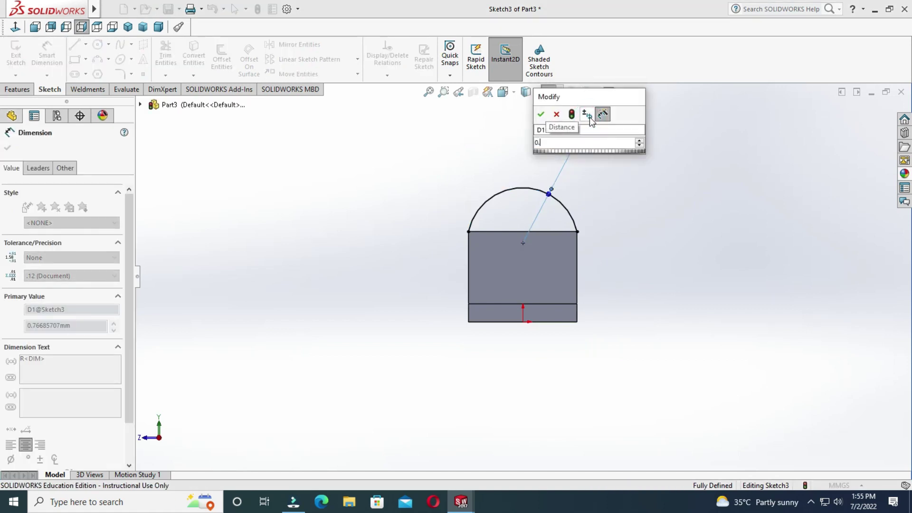
key("Return")
key("Escape")
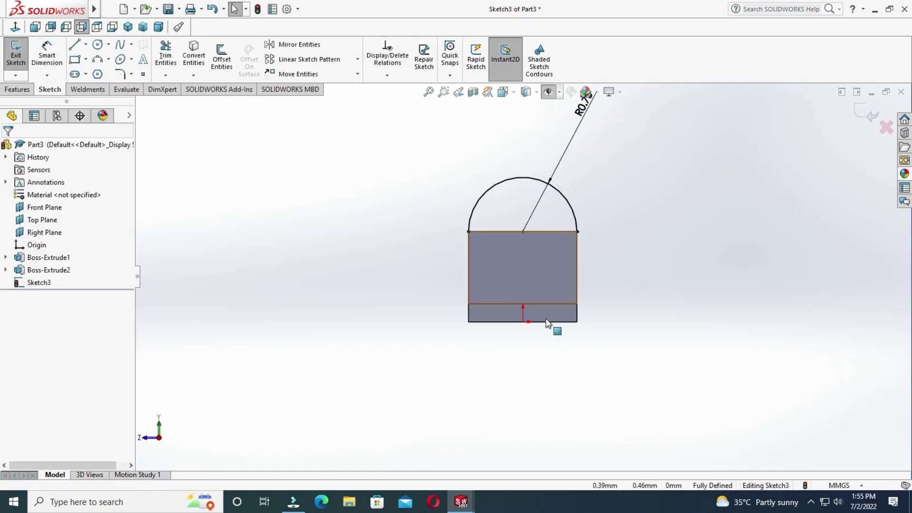
Extrude the rounded top 0.25 in the reversed direction as Boss-Extrude3
scroll(523, 277, "up", 3)
left_click(505, 250)
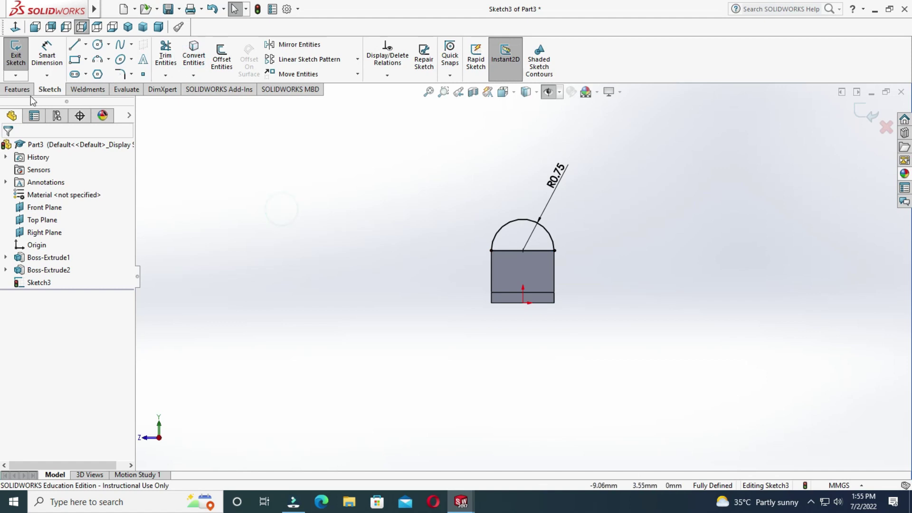
left_click(19, 89)
left_click(19, 60)
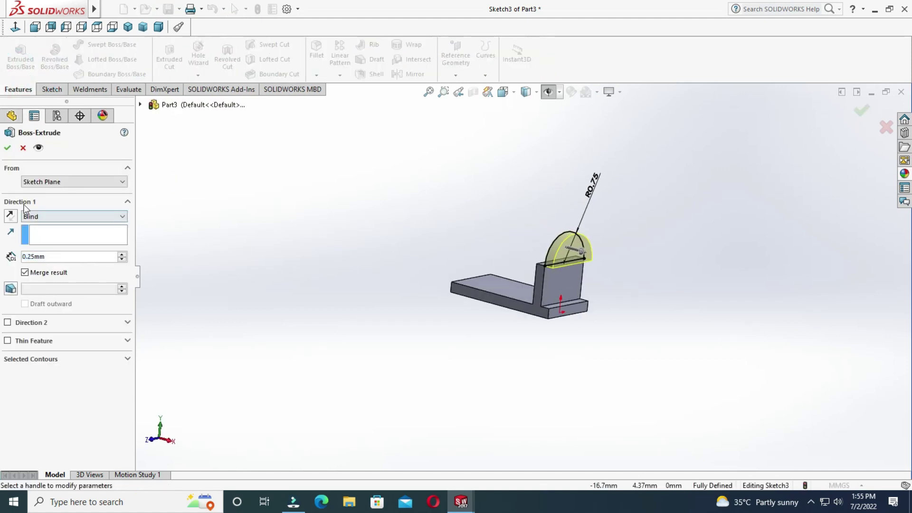
left_click(13, 221)
middle_click_drag(276, 304, 301, 306)
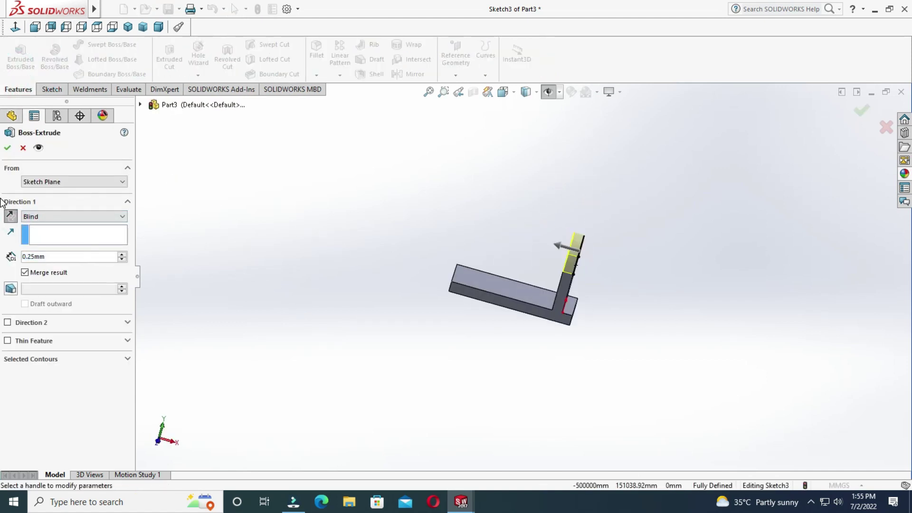
left_click(8, 148)
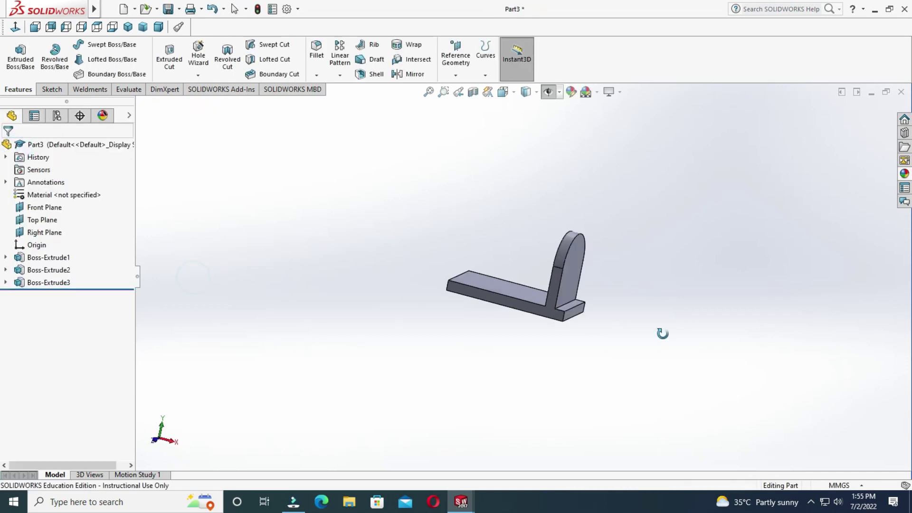
middle_click_drag(620, 311, 542, 261)
left_click(542, 261)
Sketch a 0.625-diameter circle at the arc centre on the upright face
left_click(51, 90)
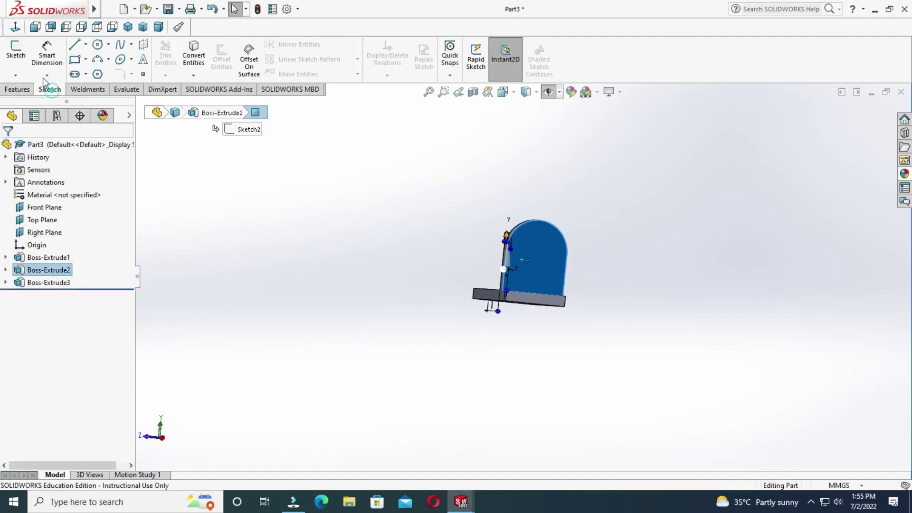
left_click(19, 58)
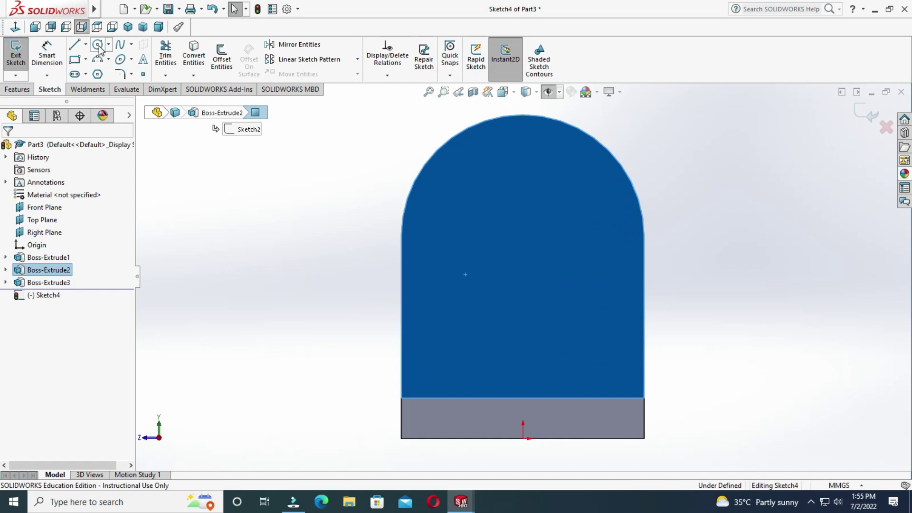
left_click(98, 44)
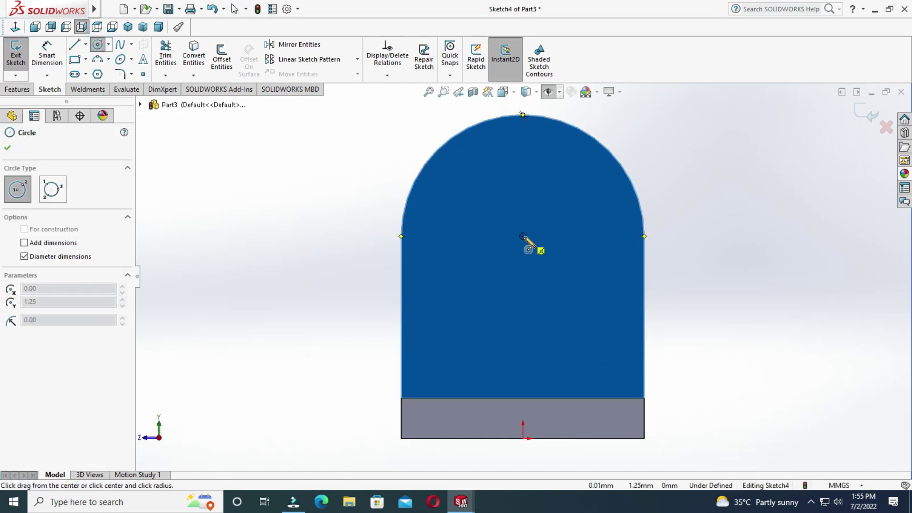
left_click_drag(524, 236, 561, 241)
key("Escape")
left_click(64, 56)
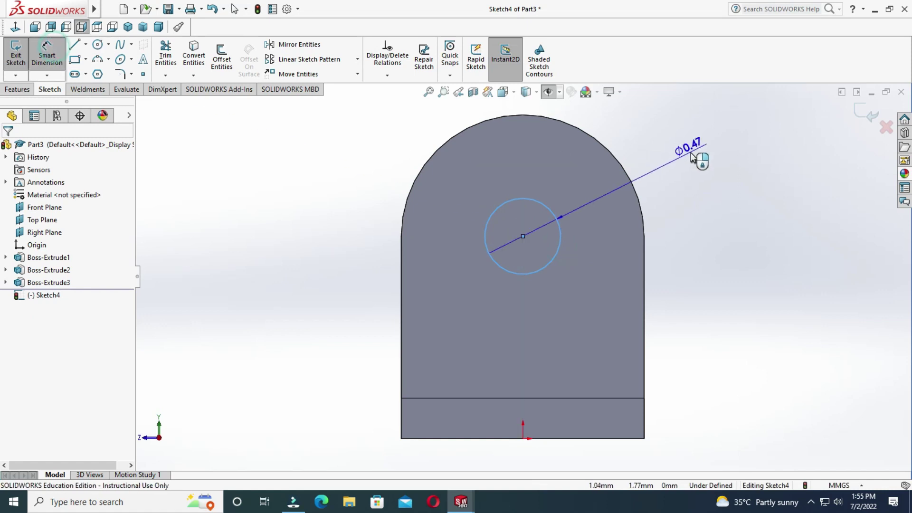
left_click(692, 159)
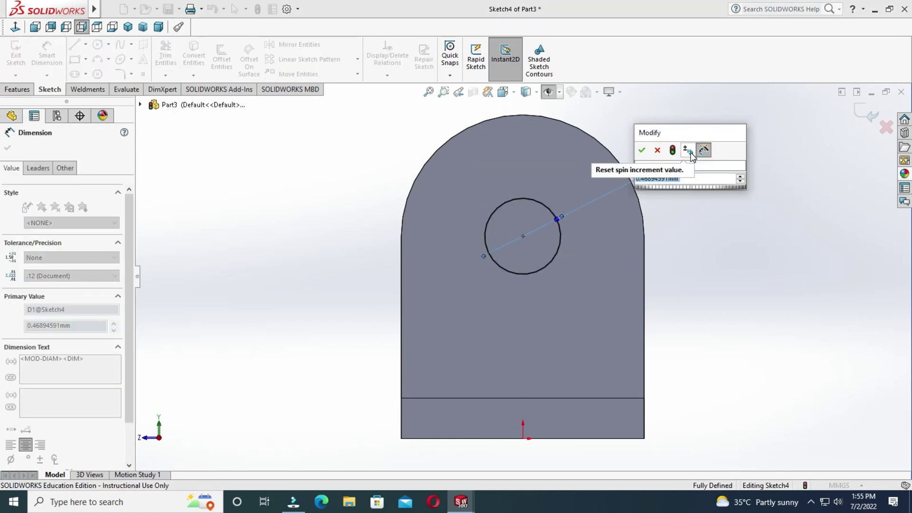
type(".")
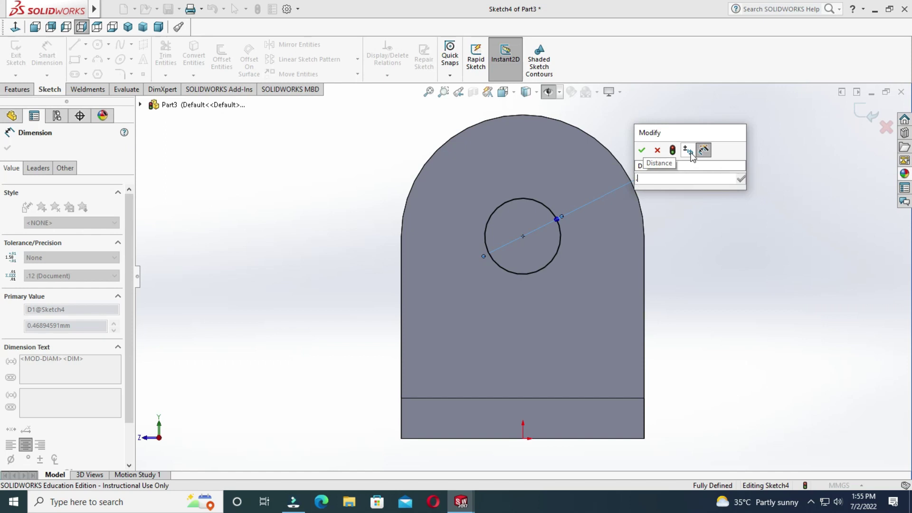
type("625")
key("Return")
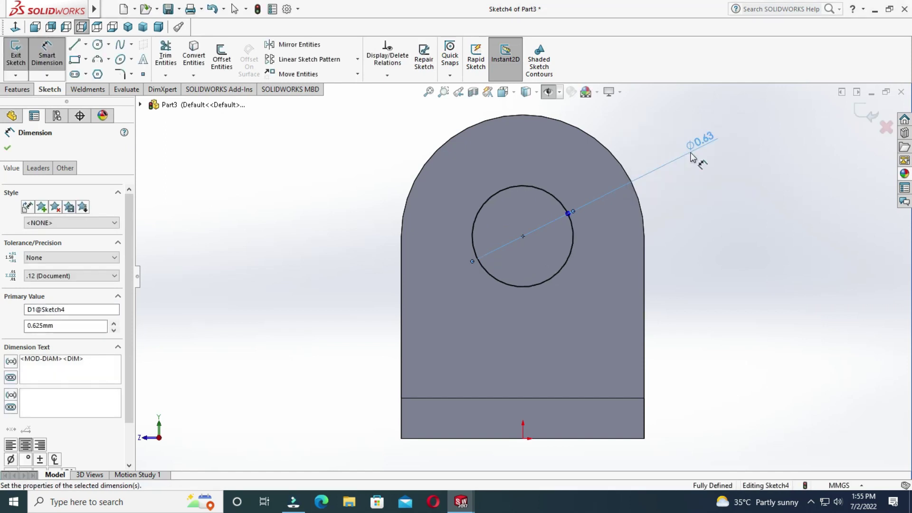
Cut the circle through the upright as Cut-Extrude1, then view isometric
left_click(18, 89)
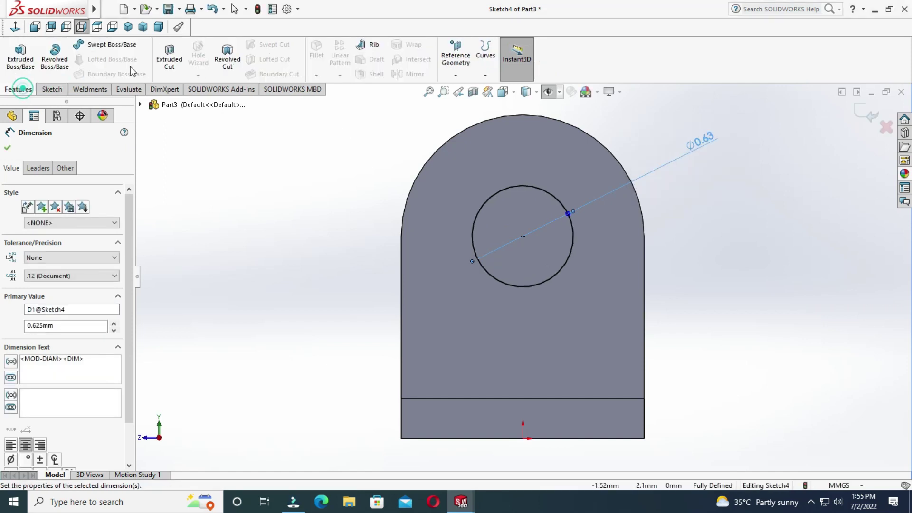
left_click(169, 59)
left_click(7, 147)
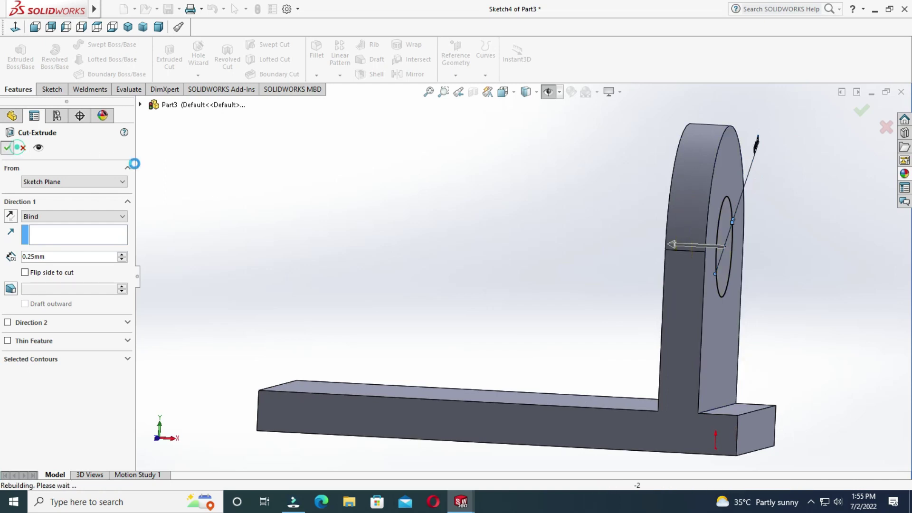
scroll(732, 209, "up", 3)
left_click(549, 92)
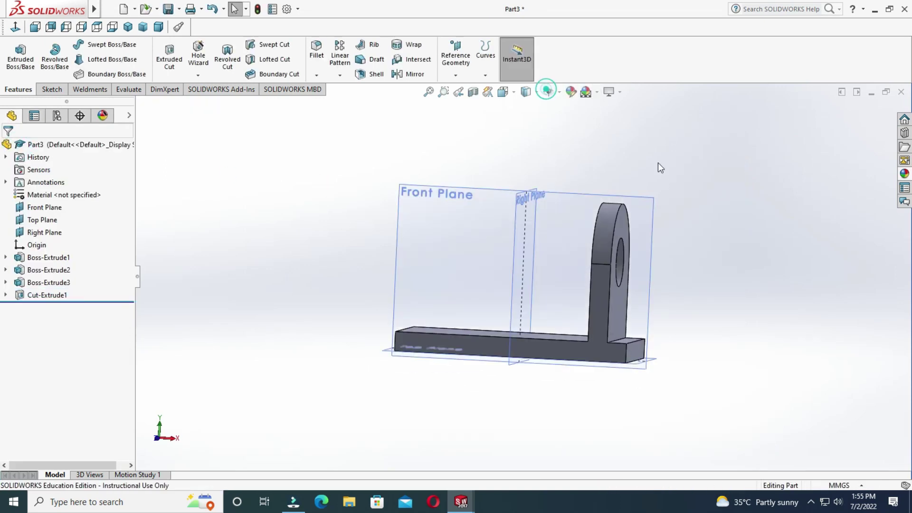
key("ctrl+7")
Mirror Boss-Extrude3 and Cut-Extrude1 across the Right Plane onto the left upright
left_click(415, 78)
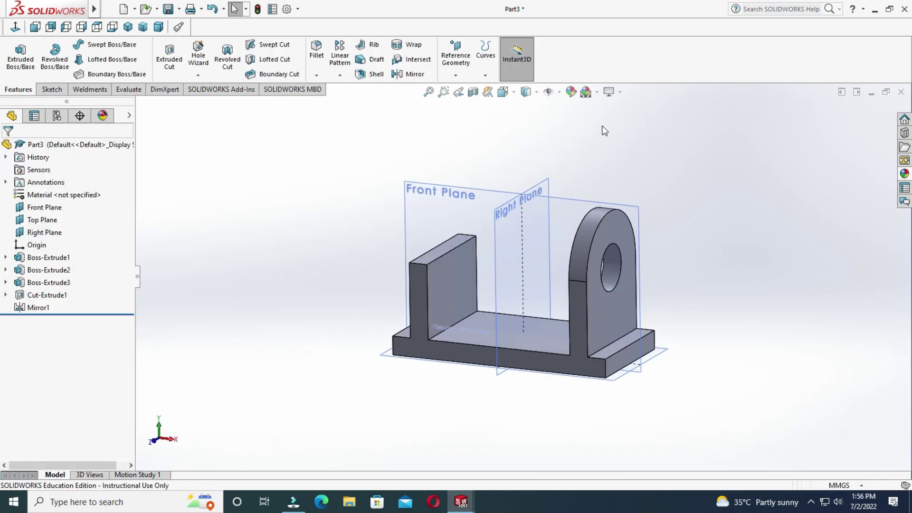
left_click(408, 74)
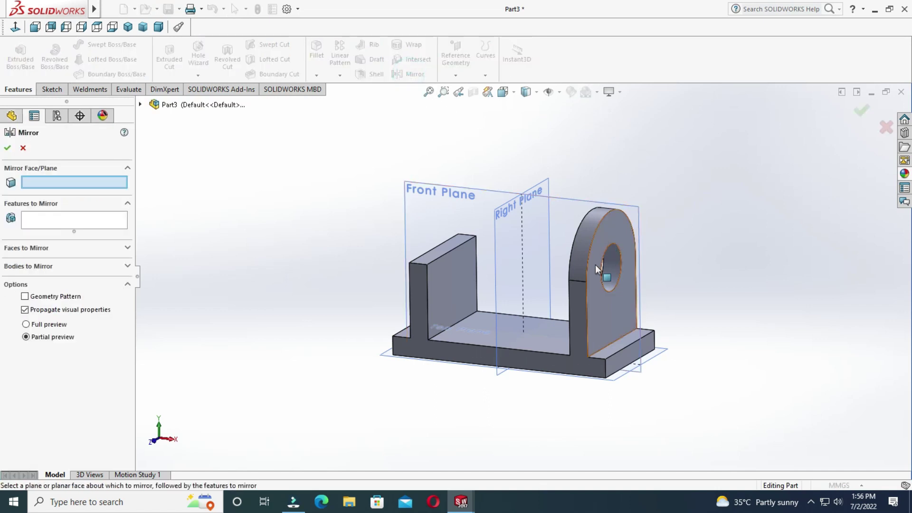
left_click(494, 269)
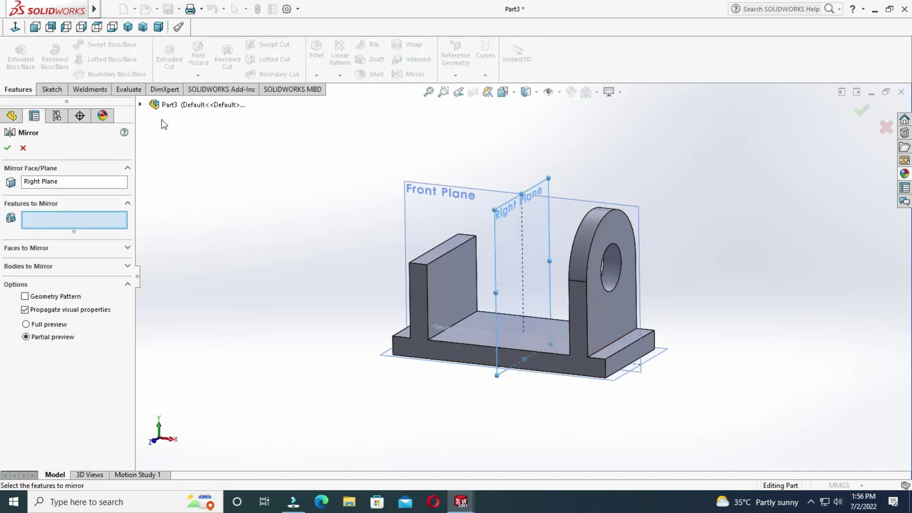
left_click(140, 105)
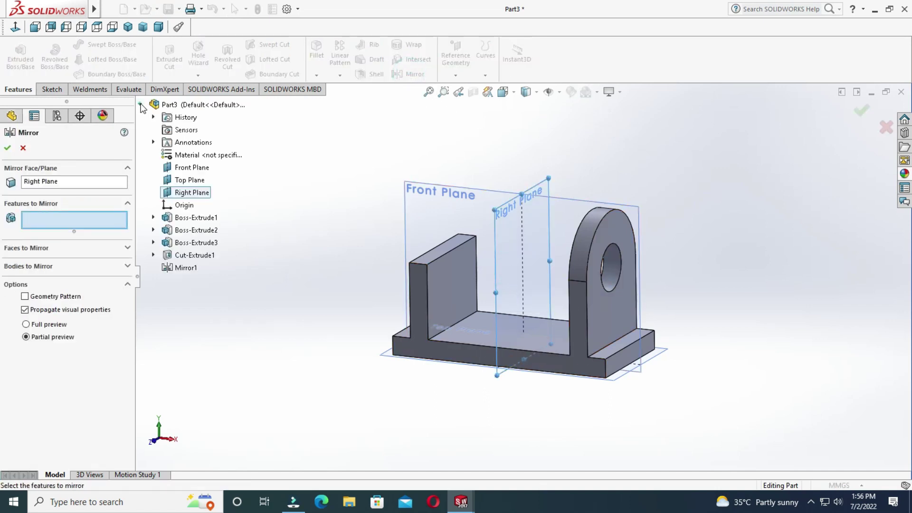
left_click(199, 245)
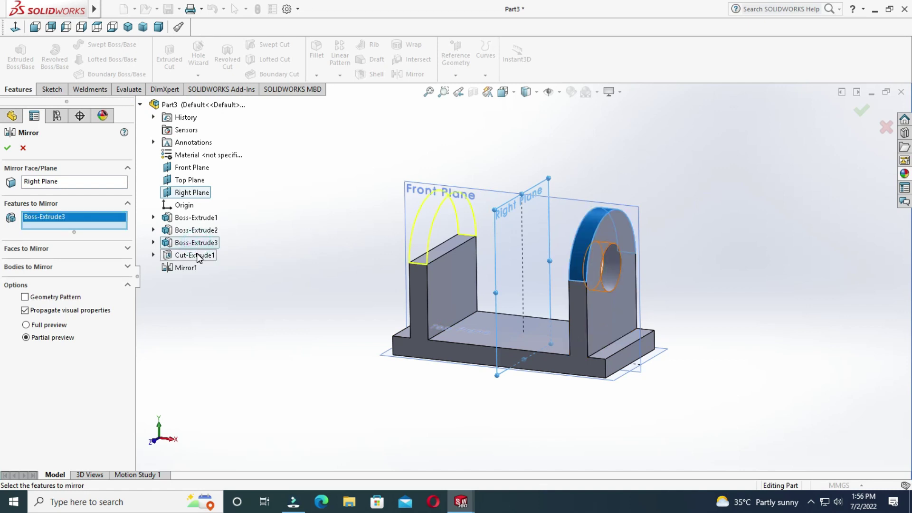
left_click(198, 257)
left_click(7, 148)
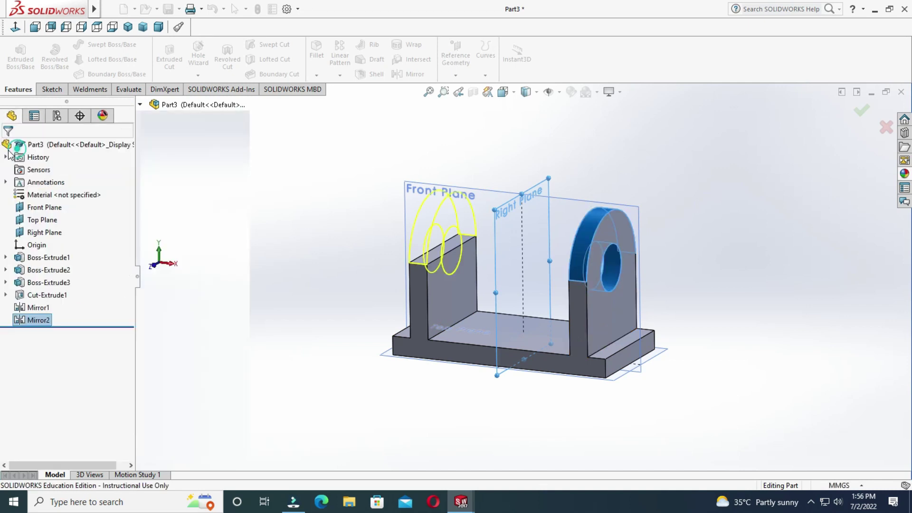
mouse_move(806, 371)
middle_mouse_down()
mouse_move(710, 257)
mouse_move(726, 275)
middle_mouse_up()
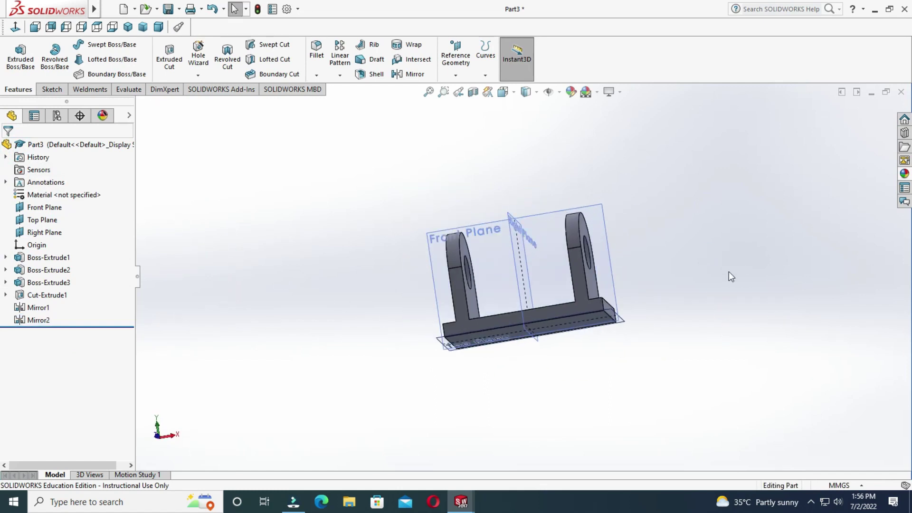
Draw a centre rectangle at the origin on the base plate's underside
scroll(582, 348, "down", 3)
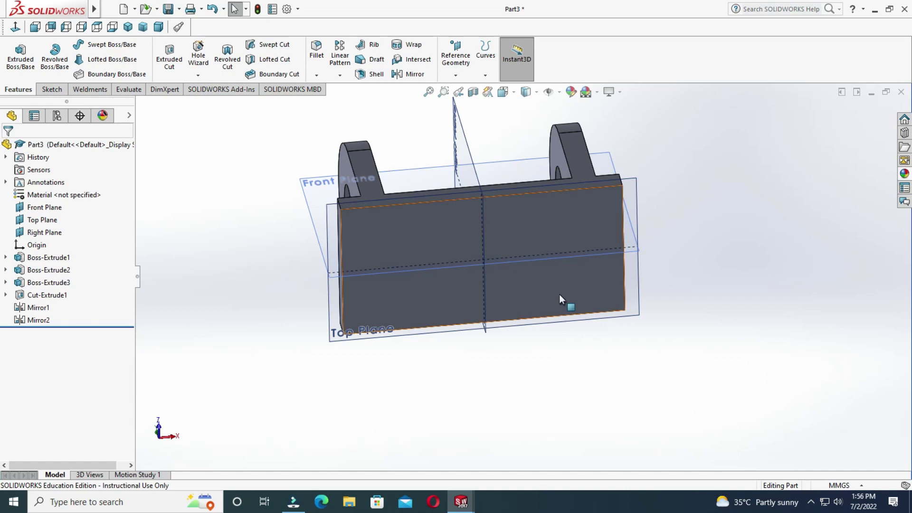
left_click(560, 294)
left_click(52, 89)
left_click(15, 54)
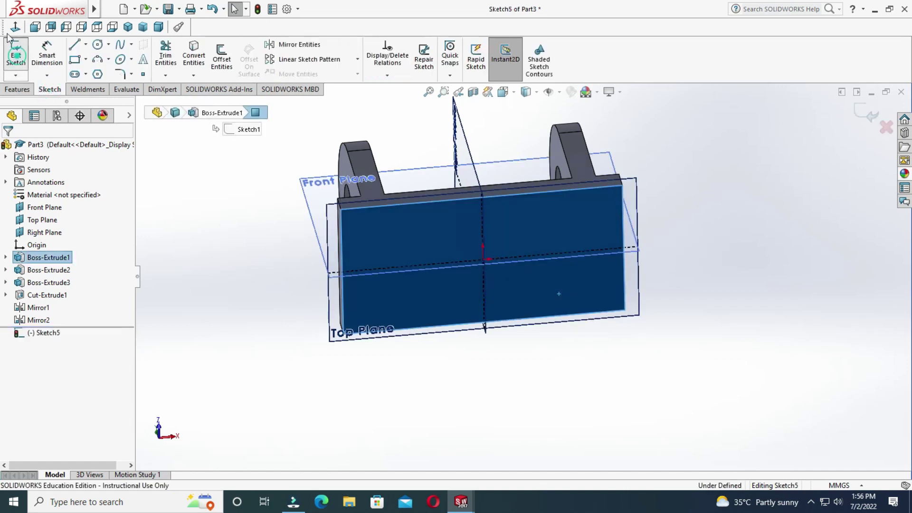
left_click(547, 92)
left_click(85, 59)
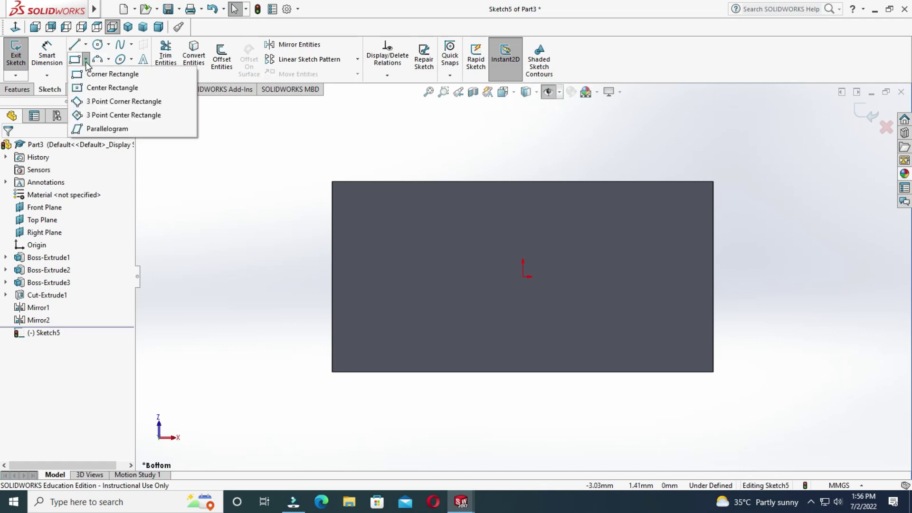
left_click(102, 88)
left_click(523, 277)
left_click(536, 336)
key("Escape")
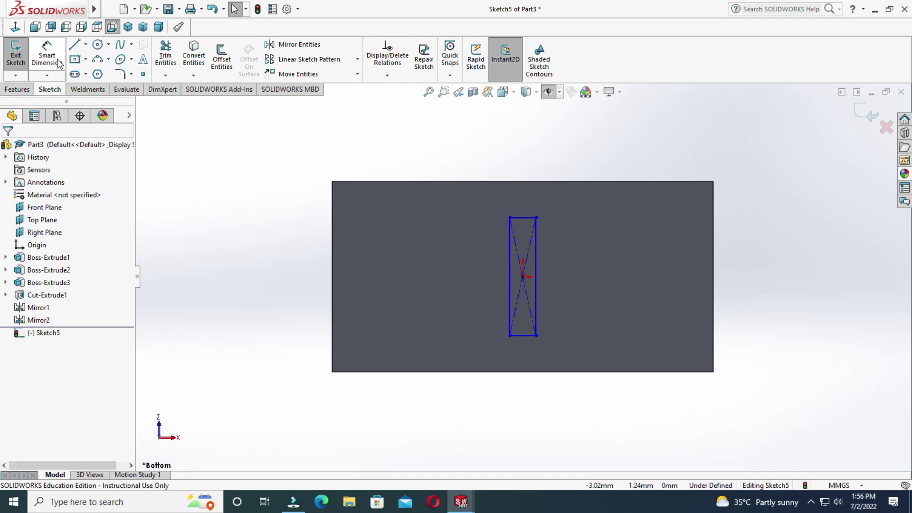
Dimension the underside rectangle 0.38 wide and 1.31 tall
left_click(57, 63)
left_click(523, 218)
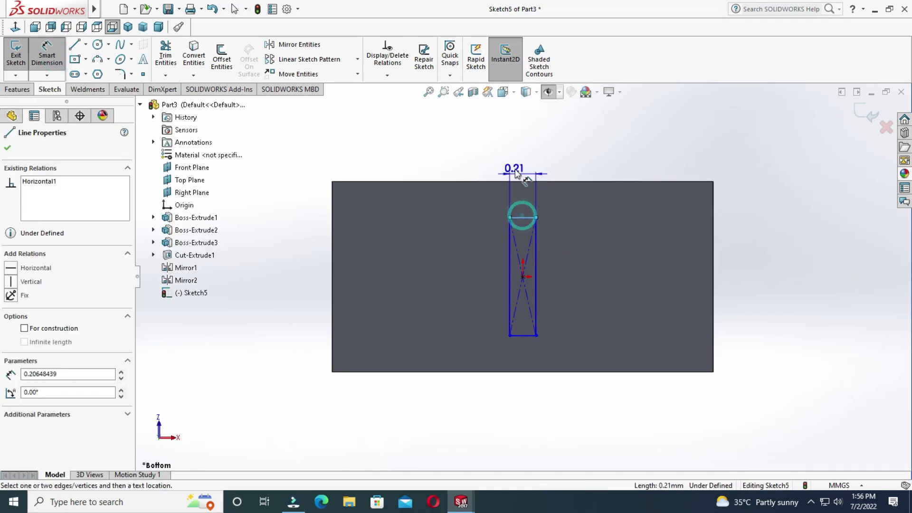
left_click(515, 162)
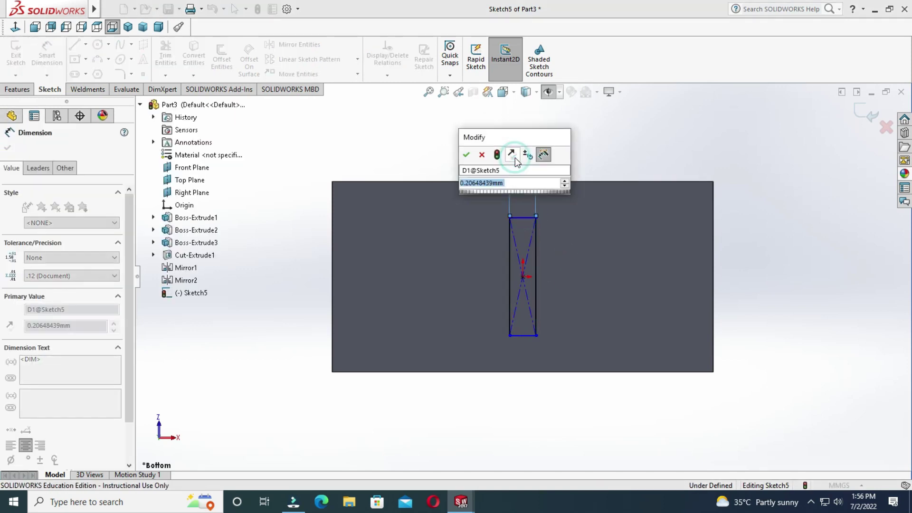
type(".38")
key("Return")
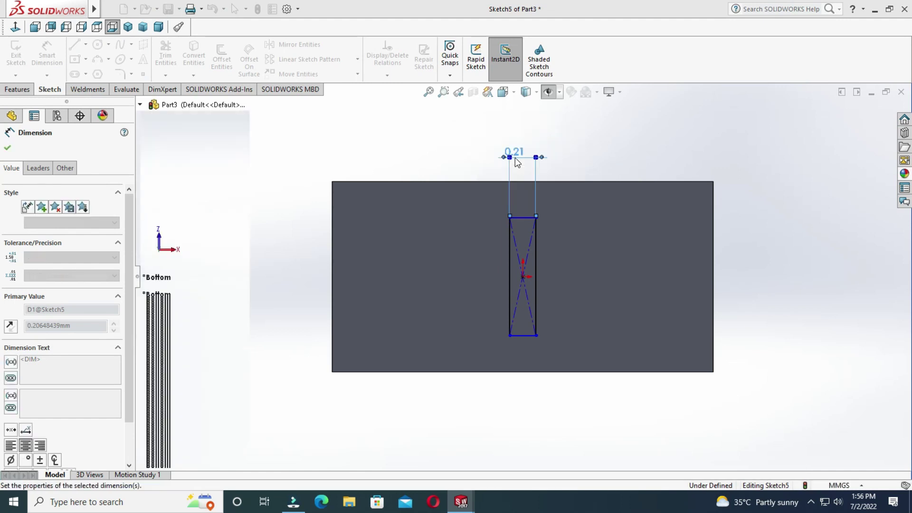
left_click(548, 290)
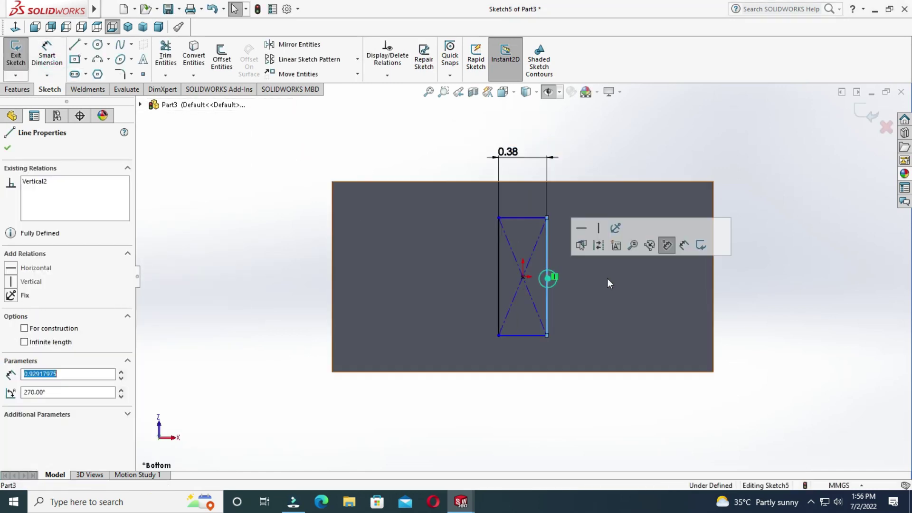
left_click(667, 245)
left_click(772, 285)
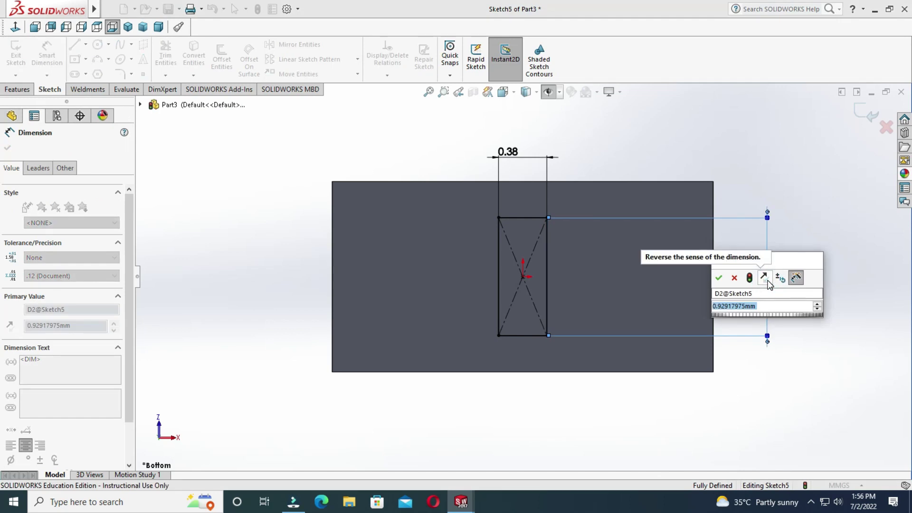
type("1.31")
key("Return")
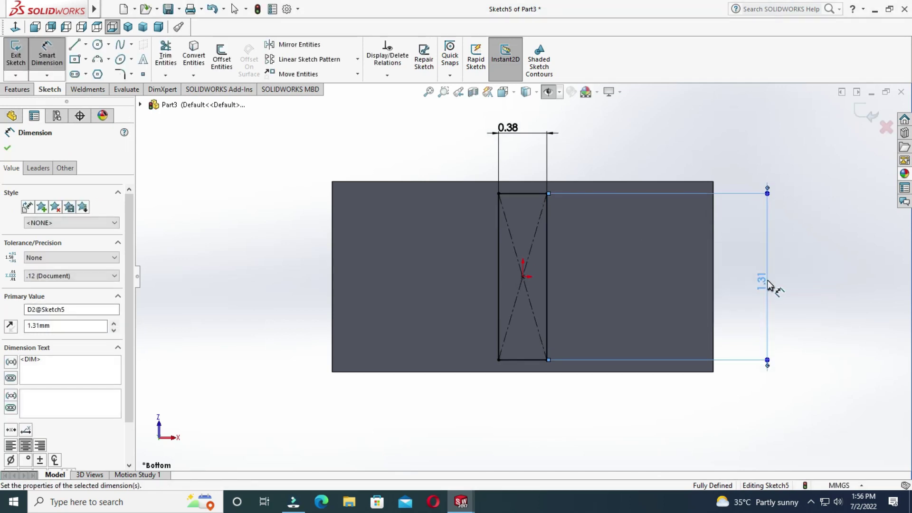
key("Escape")
Extrude the underside rectangle 3.25 mm (Blind) into the long arm as Boss-Extrude4
left_click(25, 63)
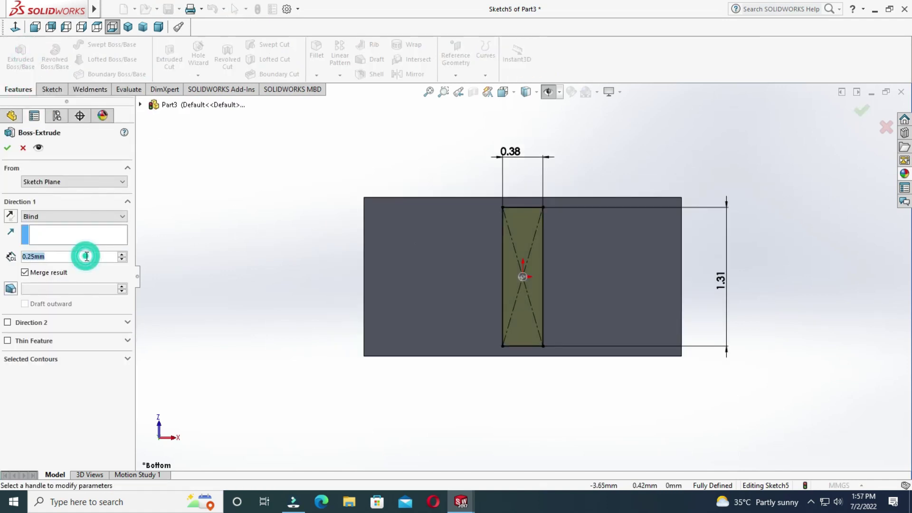
type("3.2")
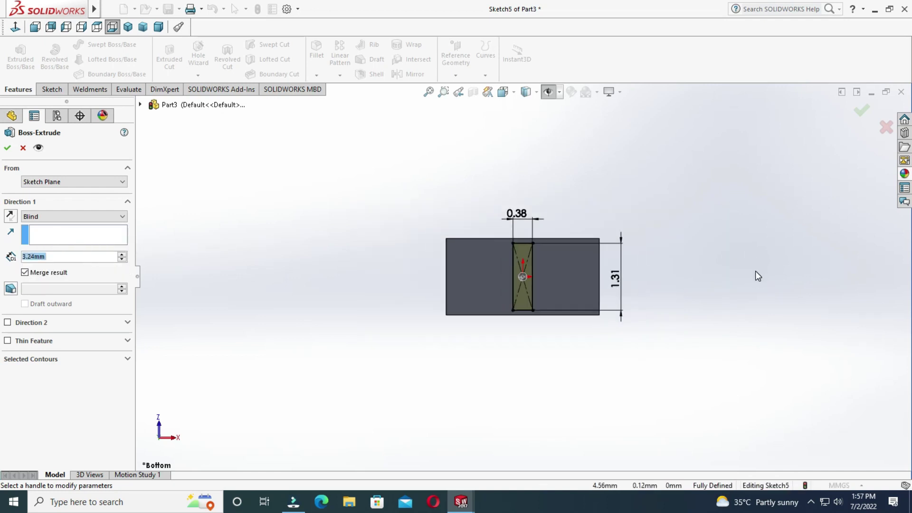
key("ctrl+7")
left_click(36, 257)
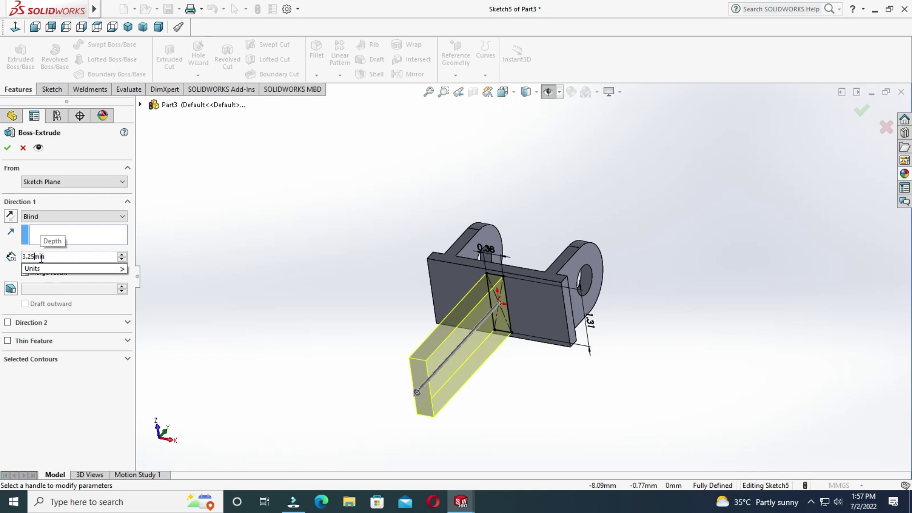
middle_click_drag(387, 354, 291, 422)
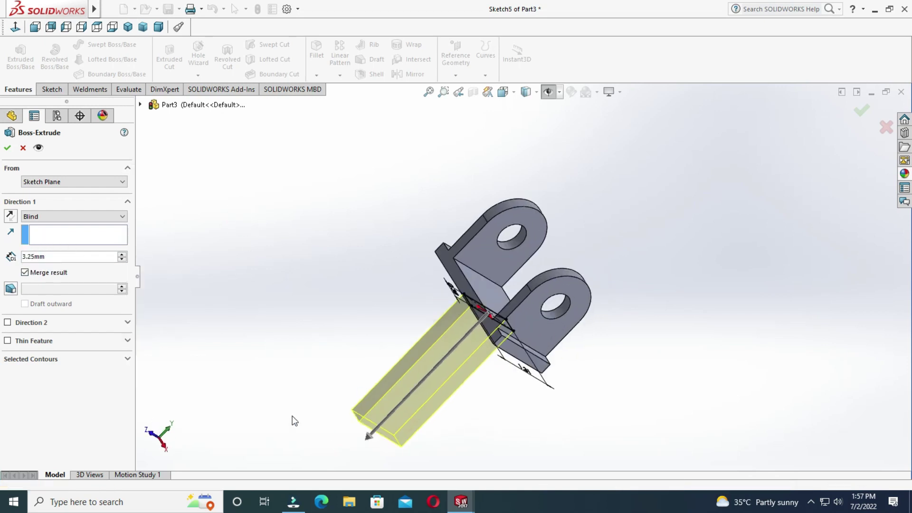
left_click(7, 149)
mouse_move(261, 299)
middle_mouse_down()
mouse_move(646, 338)
mouse_move(416, 356)
middle_mouse_up()
left_click(416, 356)
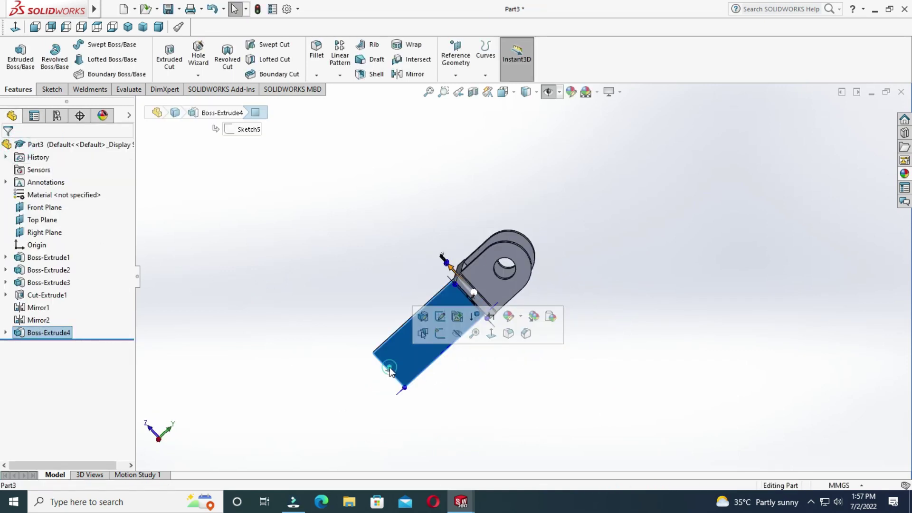
On the arm face, draw a 3-point arc between the end corners, bulging past the arm
left_click(52, 90)
left_click(16, 55)
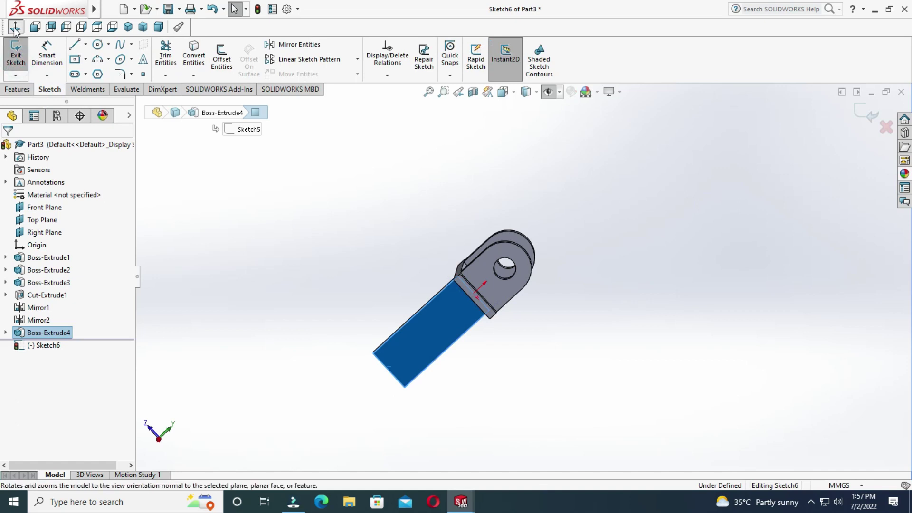
left_click(102, 59)
left_click(482, 437)
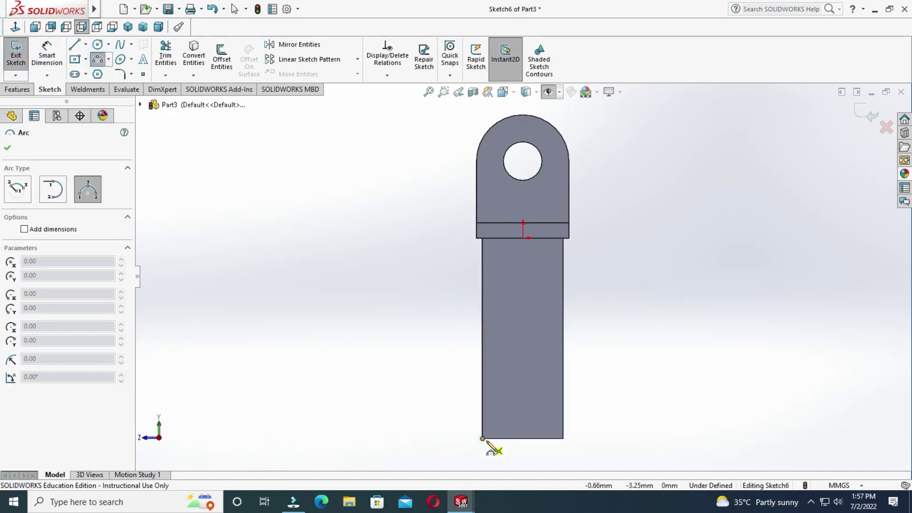
left_click(563, 438)
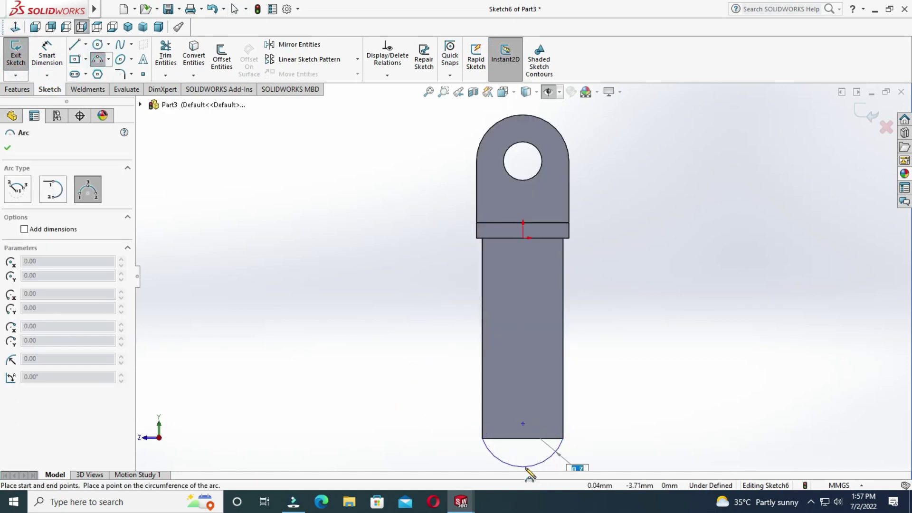
left_click(528, 469)
key("Escape")
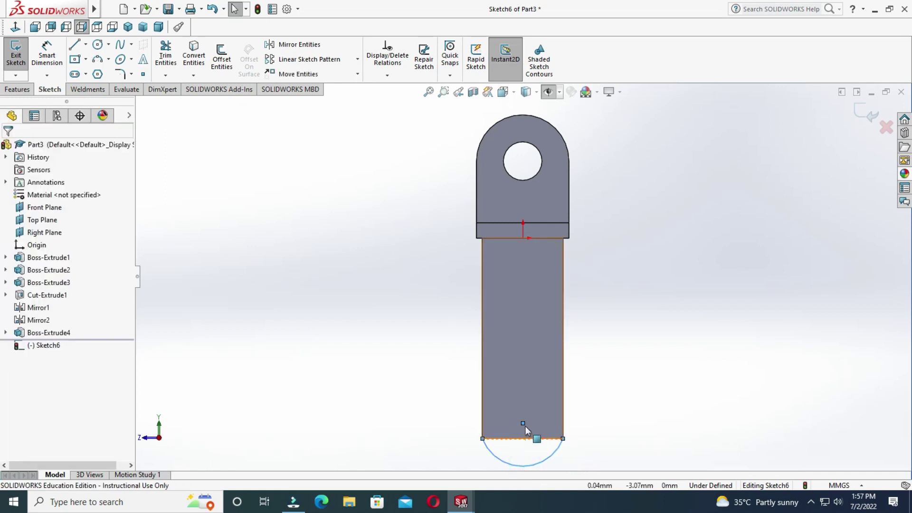
Snap the arc centre to the end edge midpoint and convert the end edge to close the semicircle
left_click(523, 438)
left_click(551, 460, "ctrl")
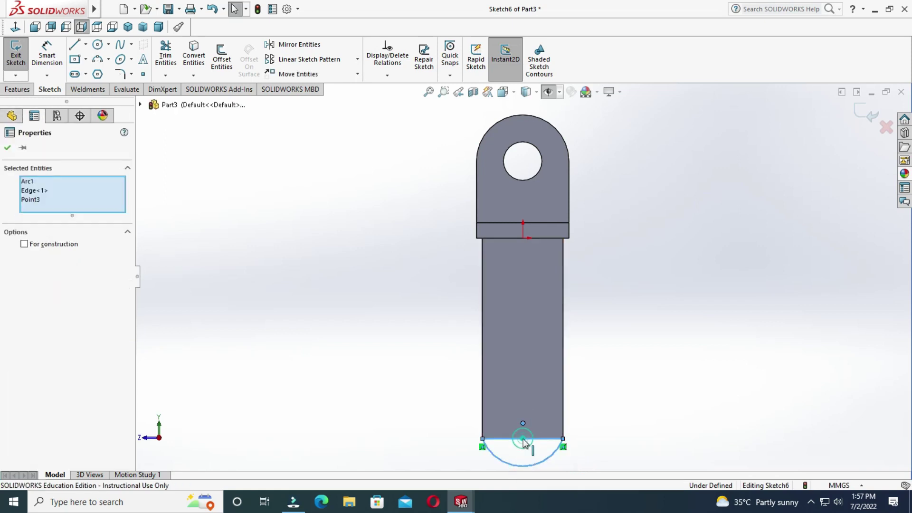
left_click(612, 445)
left_click_drag(523, 424, 523, 438)
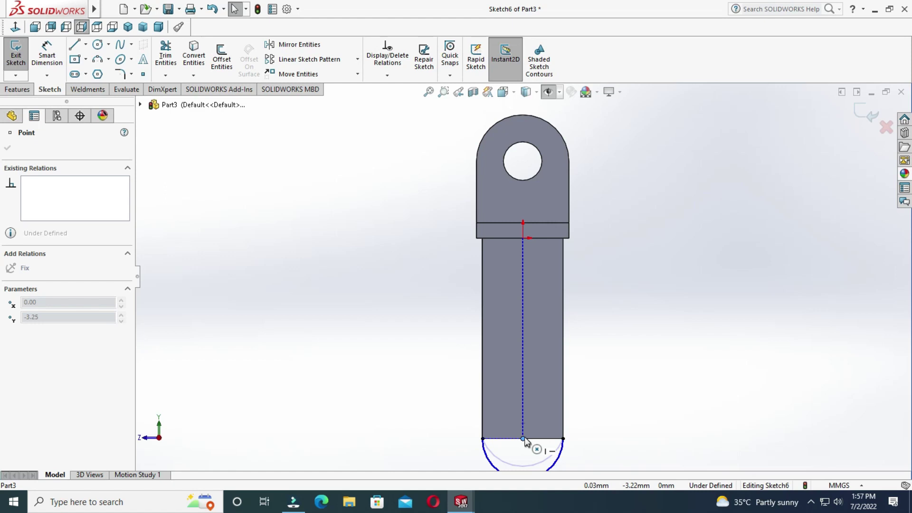
left_click(602, 435)
scroll(598, 448, "up", 3)
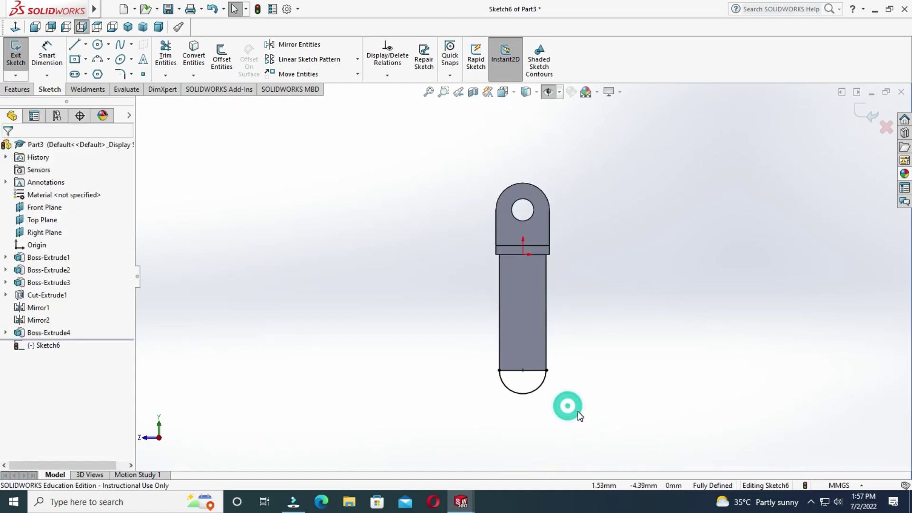
scroll(575, 411, "down", 2)
left_click(199, 65)
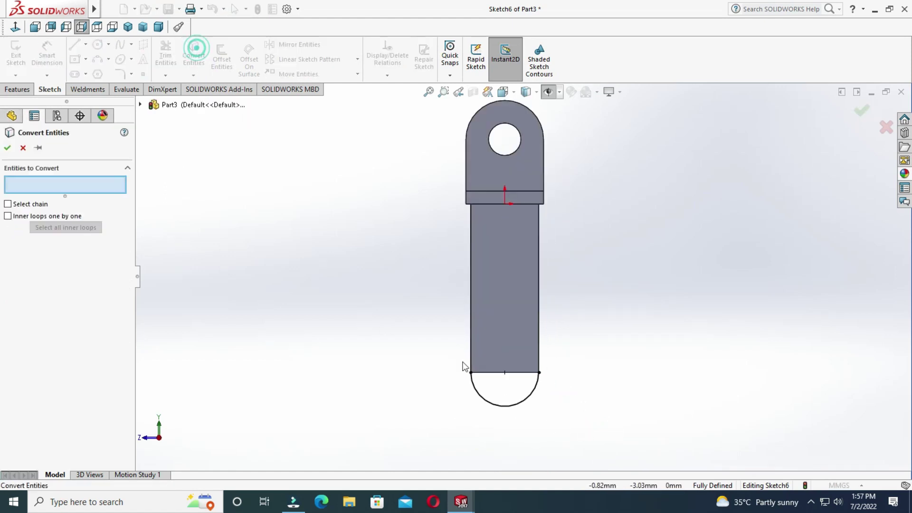
left_click(497, 378)
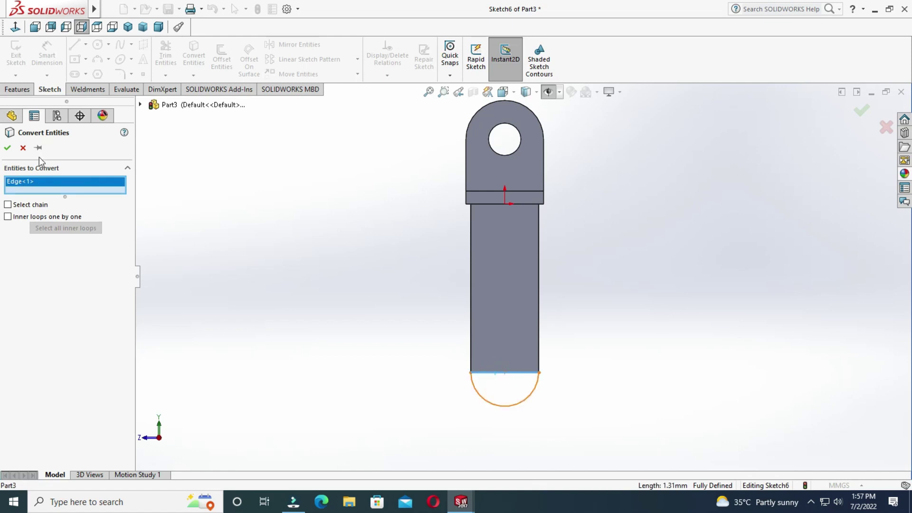
left_click(7, 147)
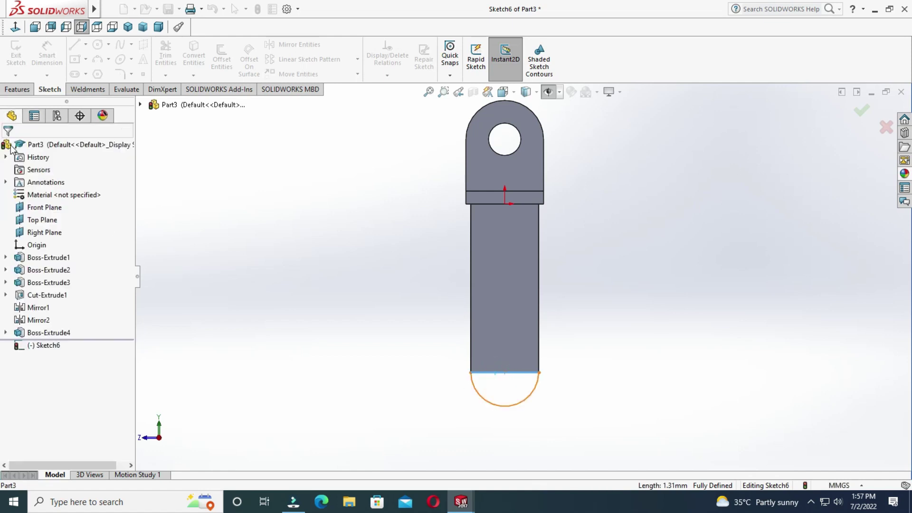
left_click(18, 89)
Extrude the semicircle Up To Surface at the arm's far face, rounding the arm end
left_click(20, 56)
left_click(486, 394)
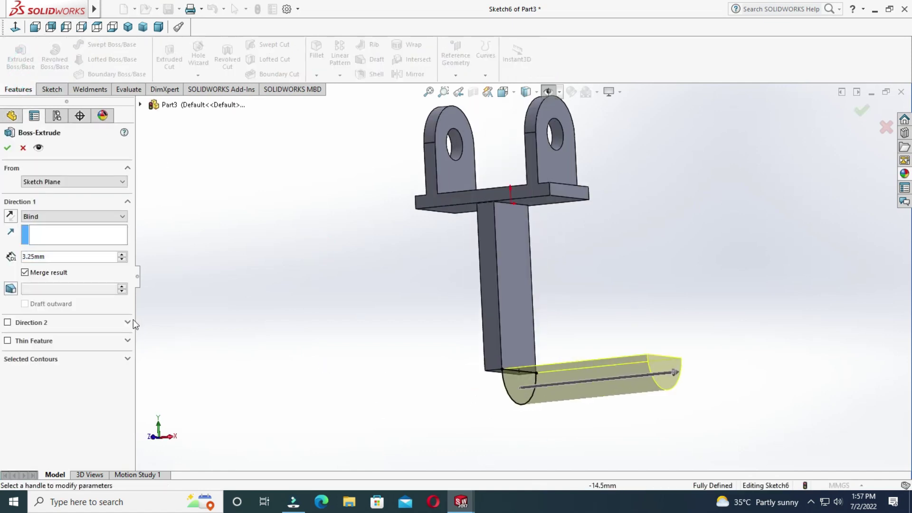
left_click(69, 217)
left_click(72, 244)
middle_click_drag(332, 390, 394, 390)
left_click(499, 285)
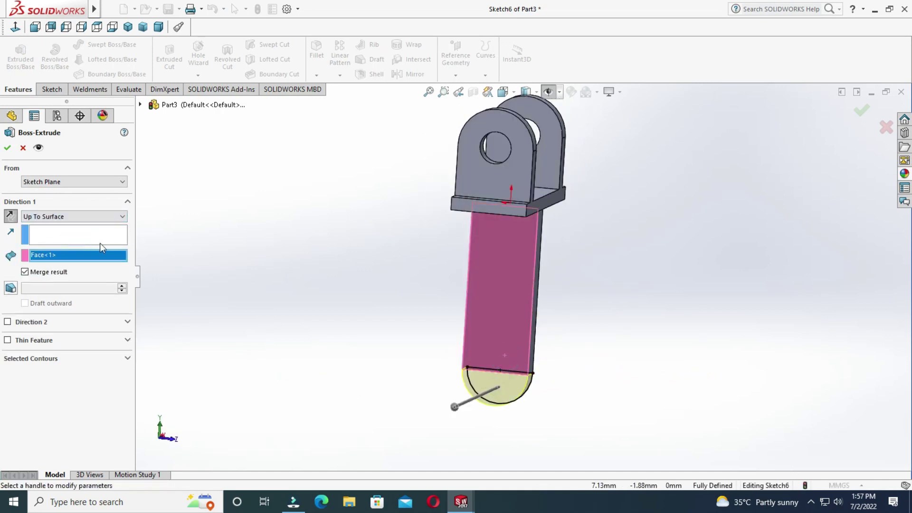
left_click(7, 148)
Start a new sketch on the arm's flat face
mouse_move(237, 281)
middle_mouse_down()
mouse_move(511, 380)
mouse_move(542, 321)
mouse_move(521, 332)
middle_mouse_up()
left_click(535, 330)
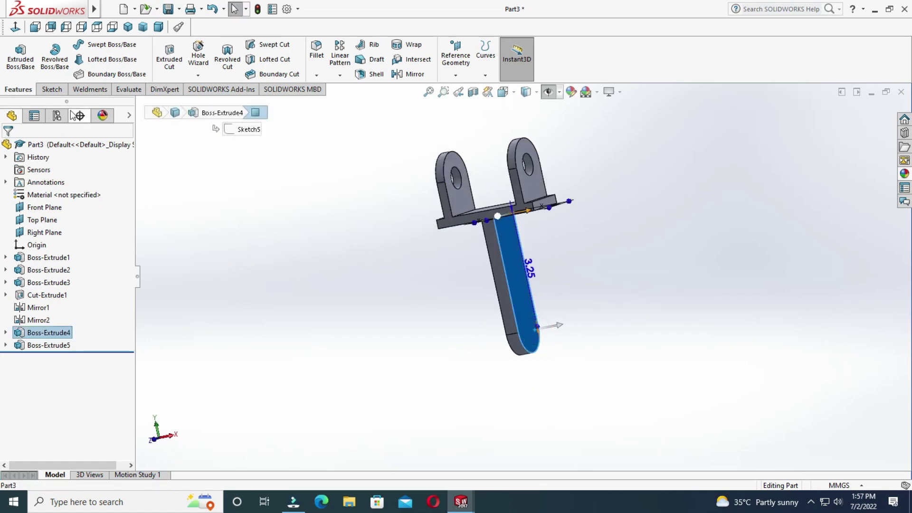
left_click(52, 89)
left_click(15, 53)
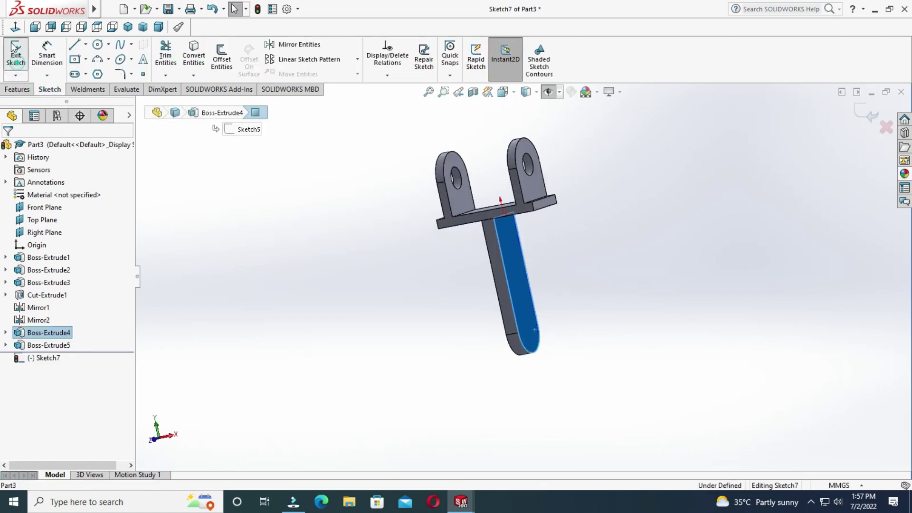
Draw two concentric circles centred on the arm's rounded end
left_click(98, 44)
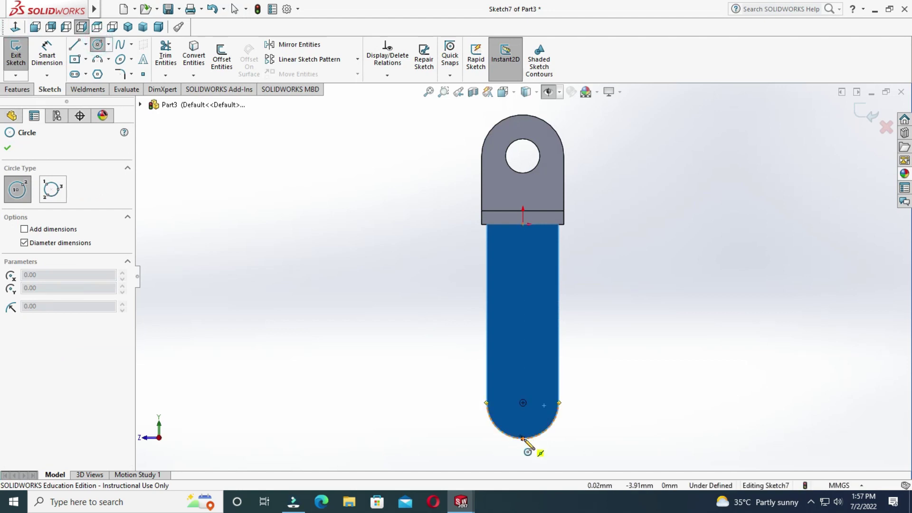
left_click(523, 403)
key("Escape")
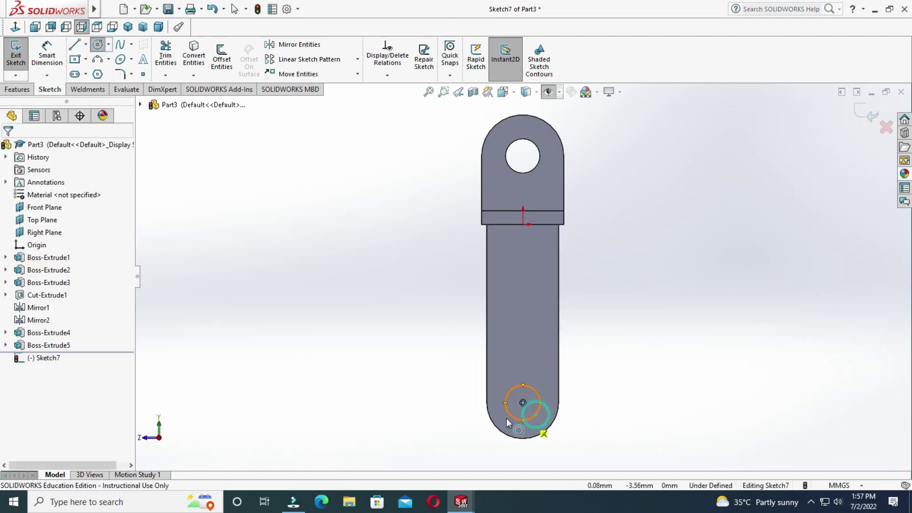
left_click(99, 44)
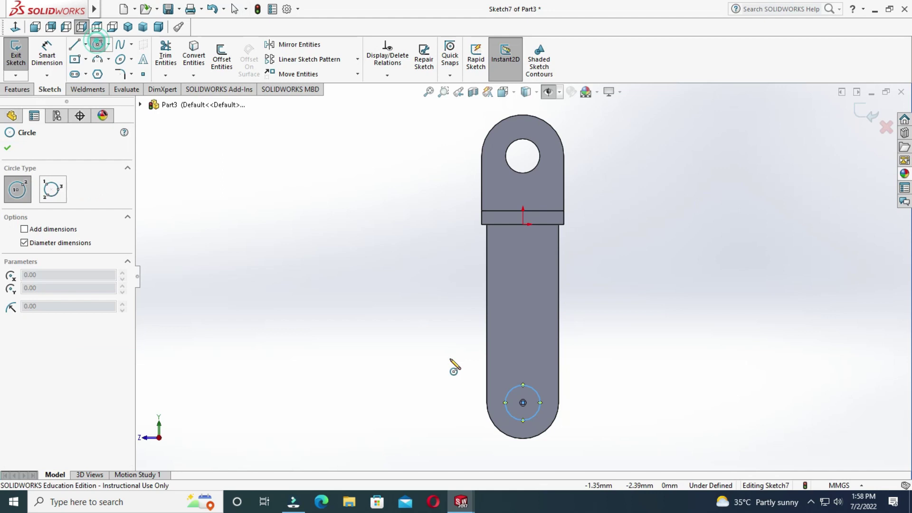
left_click(523, 403)
left_click(532, 411)
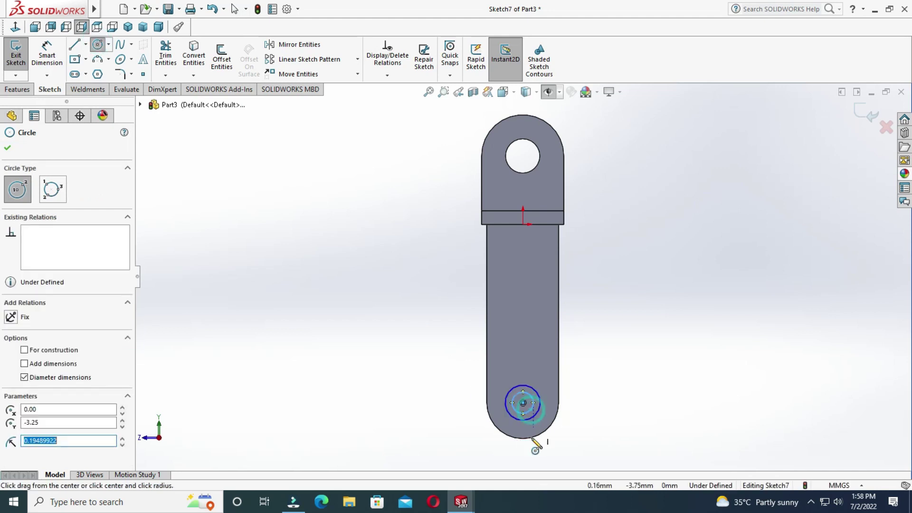
key("Escape")
Dimension the outer circle to diameter 1 and the inner circle to 0.625
left_click(47, 55)
left_click(539, 408)
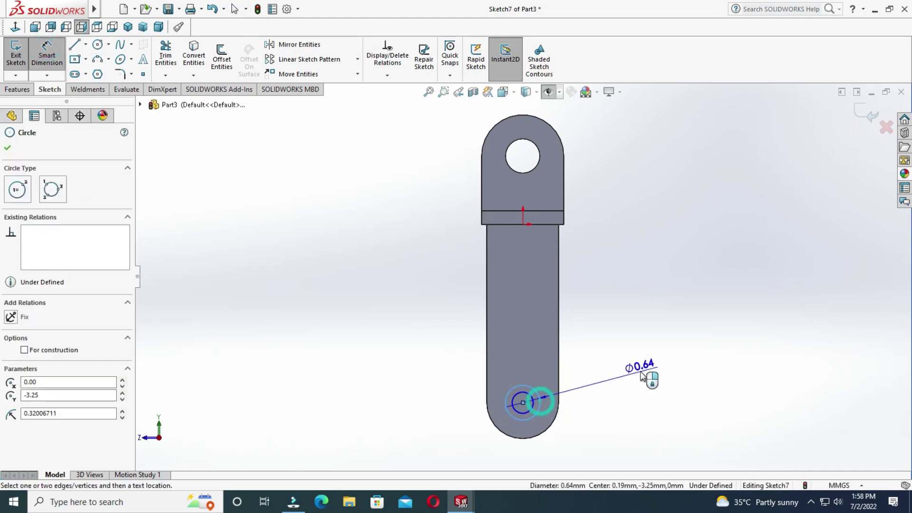
left_click(642, 374)
type("1")
key("Return")
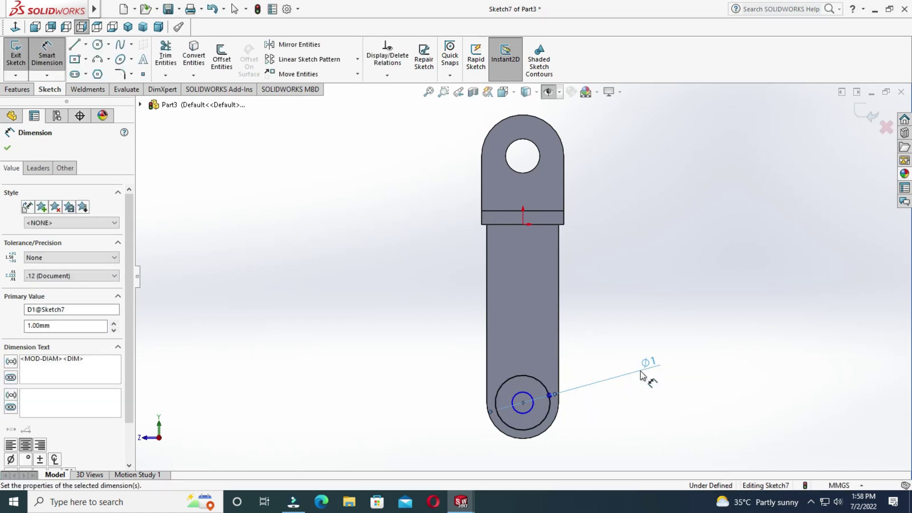
key("Return")
left_click(530, 410)
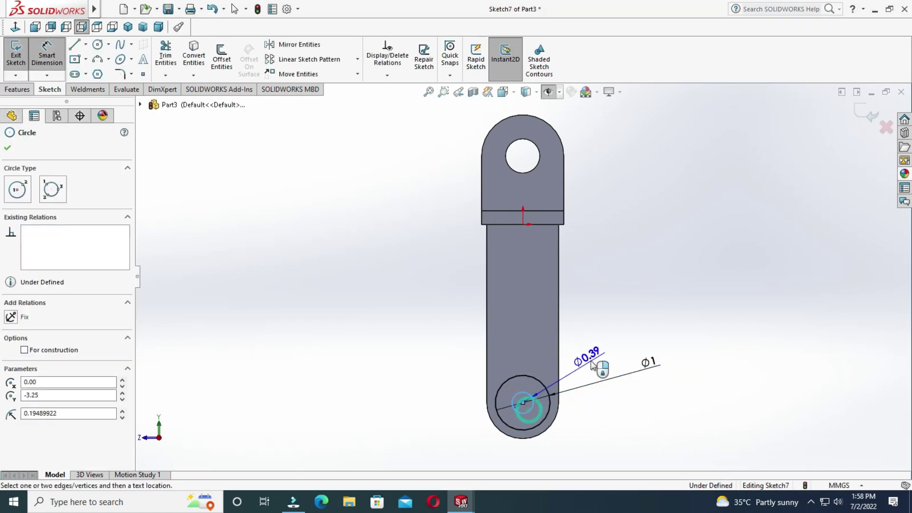
left_click(594, 362)
type(".625")
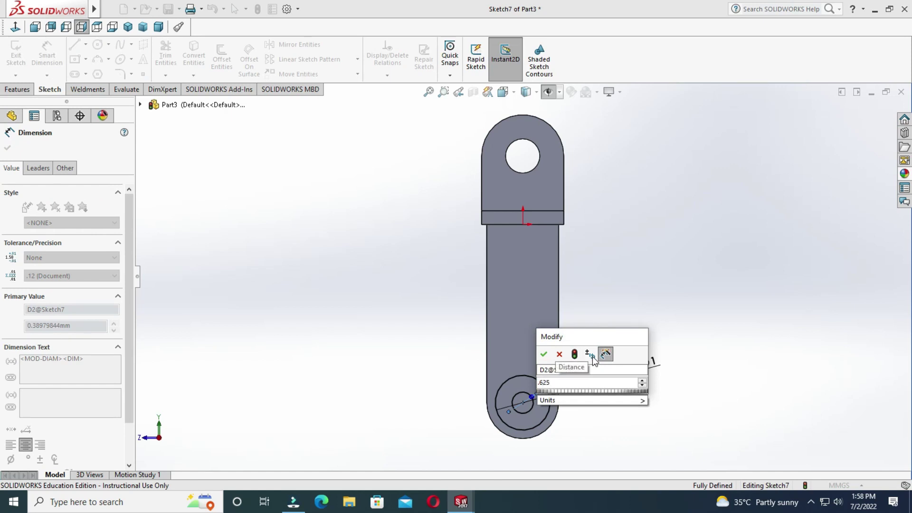
key("Return")
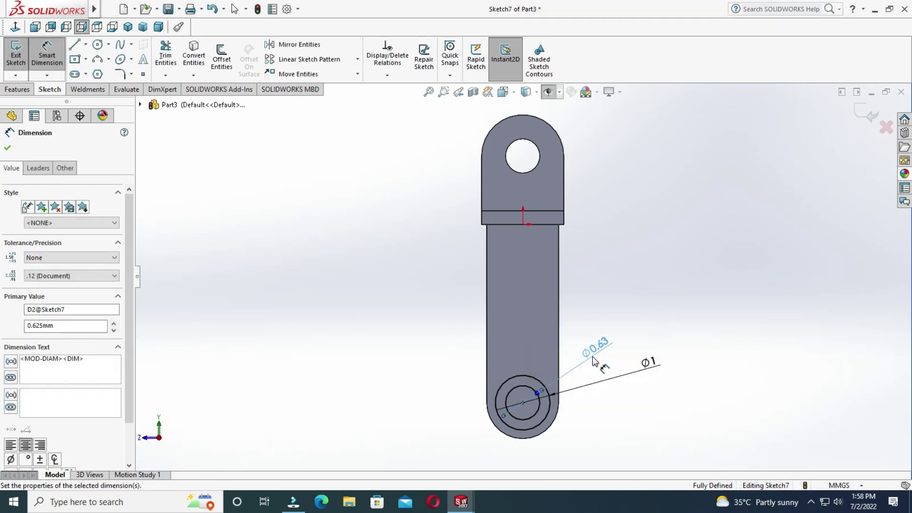
key("Escape")
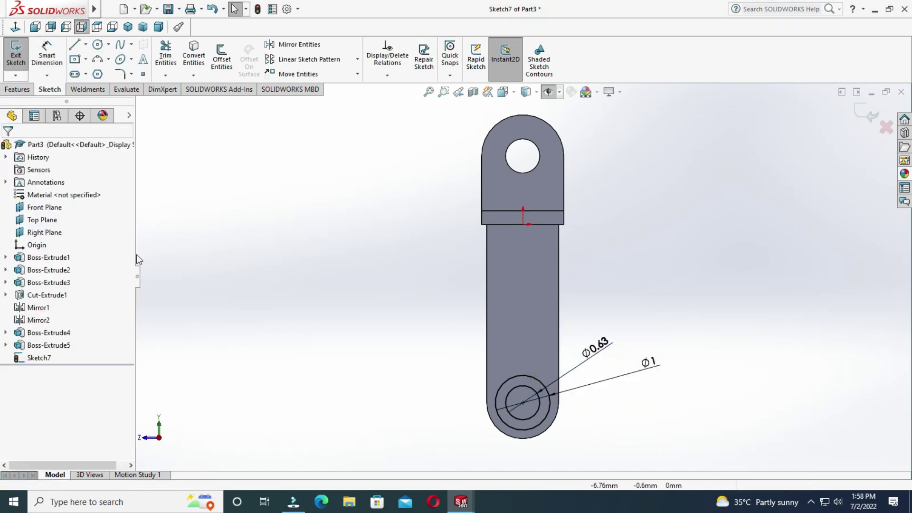
Extrude the ring between the circles 0.81 mm Blind into a hollow boss, Boss-Extrude6
left_click(12, 90)
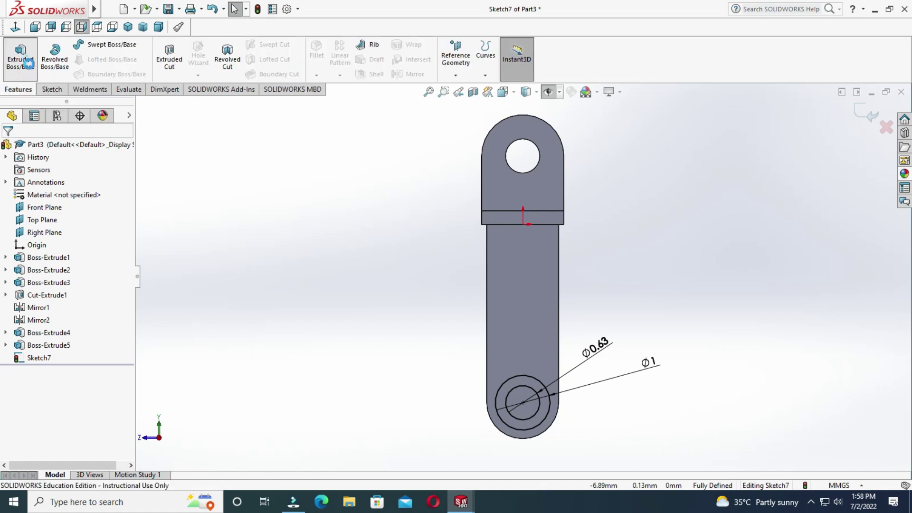
left_click(21, 56)
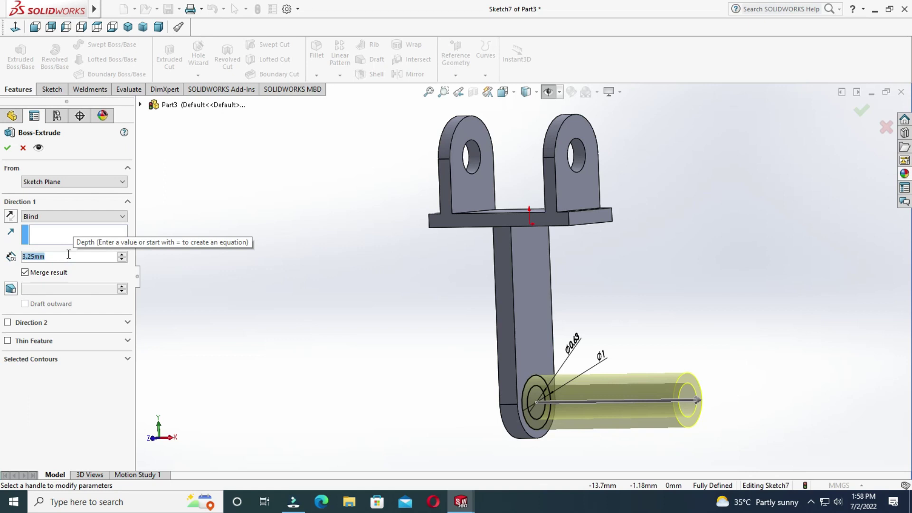
type("0.81")
key("Return")
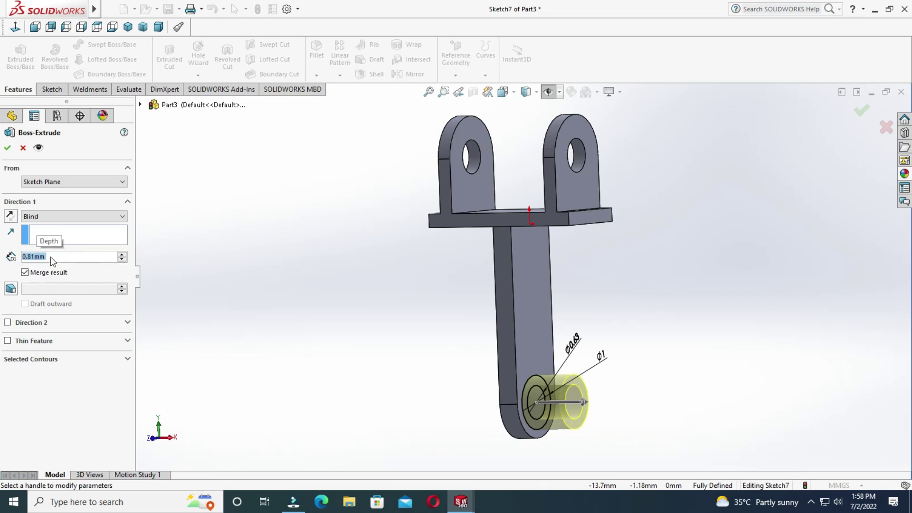
left_click(7, 148)
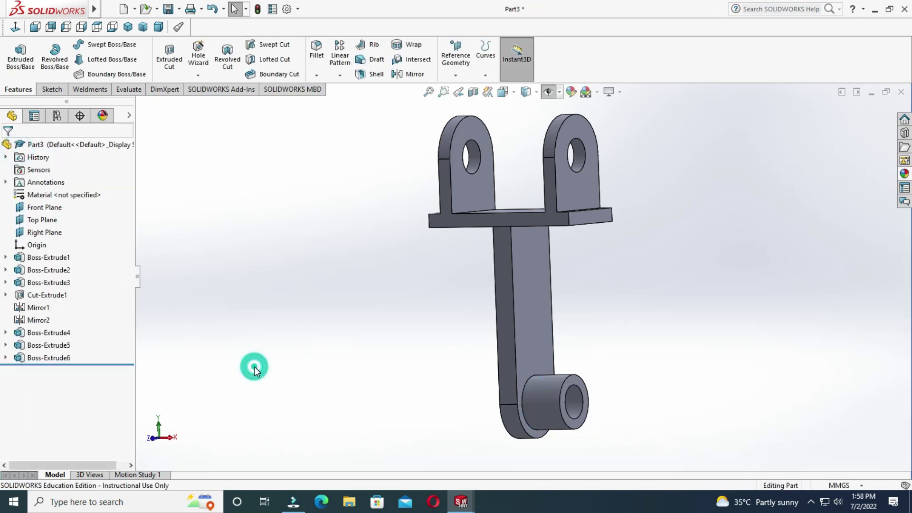
mouse_move(684, 397)
middle_mouse_down()
mouse_move(683, 419)
mouse_move(626, 421)
mouse_move(638, 391)
mouse_move(657, 388)
middle_mouse_up()
mouse_move(603, 324)
middle_mouse_down()
mouse_move(613, 288)
mouse_move(612, 295)
middle_mouse_up()
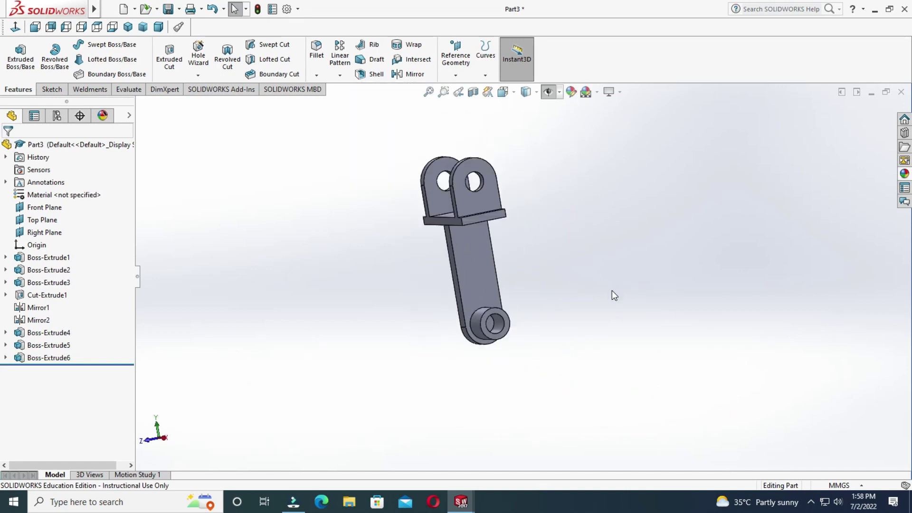
Mirror Boss-Extrude6 across the Right Plane, creating Mirror3
left_click(409, 74)
mouse_move(452, 142)
middle_mouse_down()
mouse_move(626, 284)
mouse_move(595, 268)
middle_mouse_up()
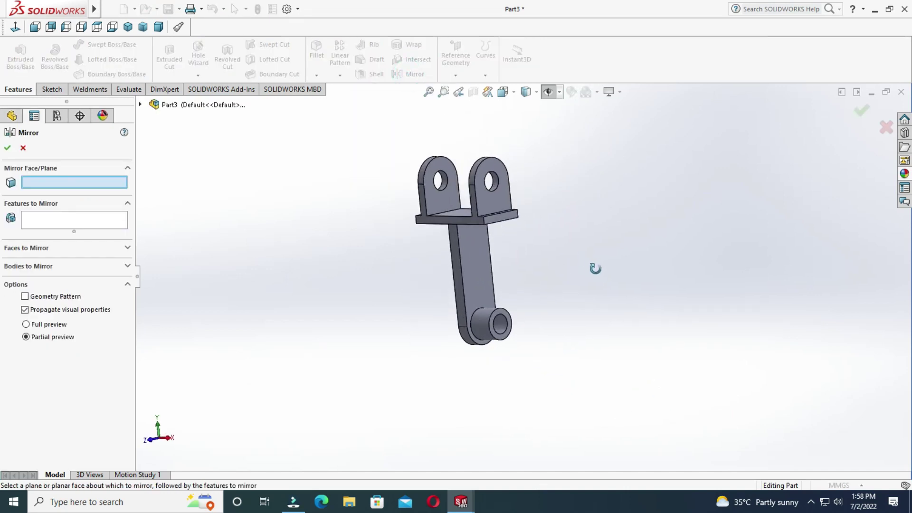
left_click(548, 91)
scroll(536, 305, "down", 3)
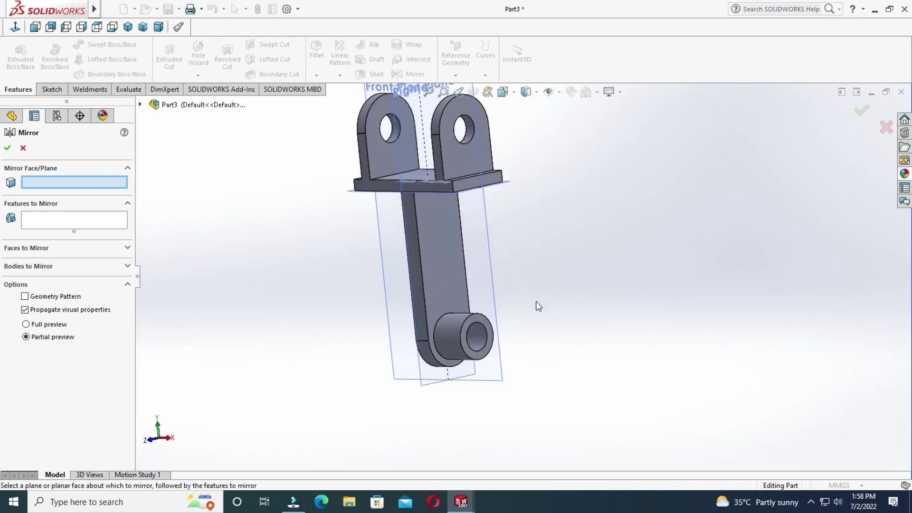
left_click(425, 382)
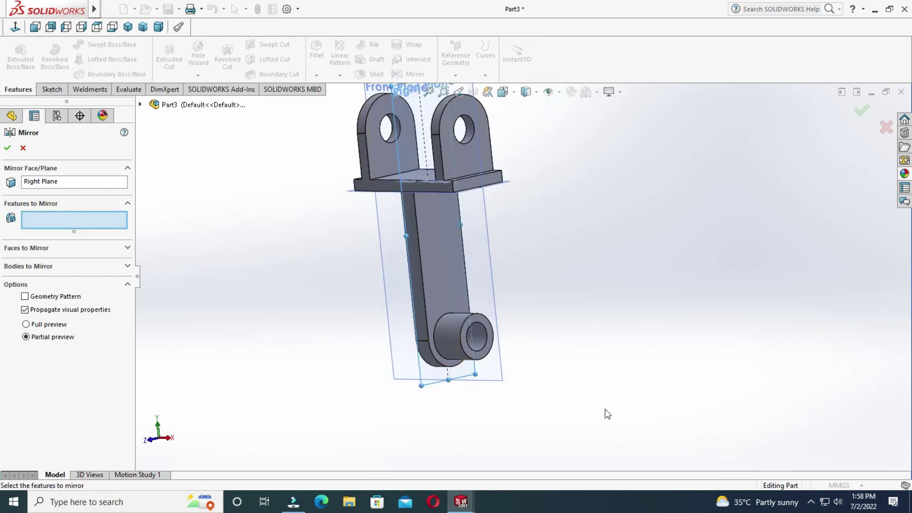
middle_click_drag(605, 413, 613, 376)
left_click(452, 345)
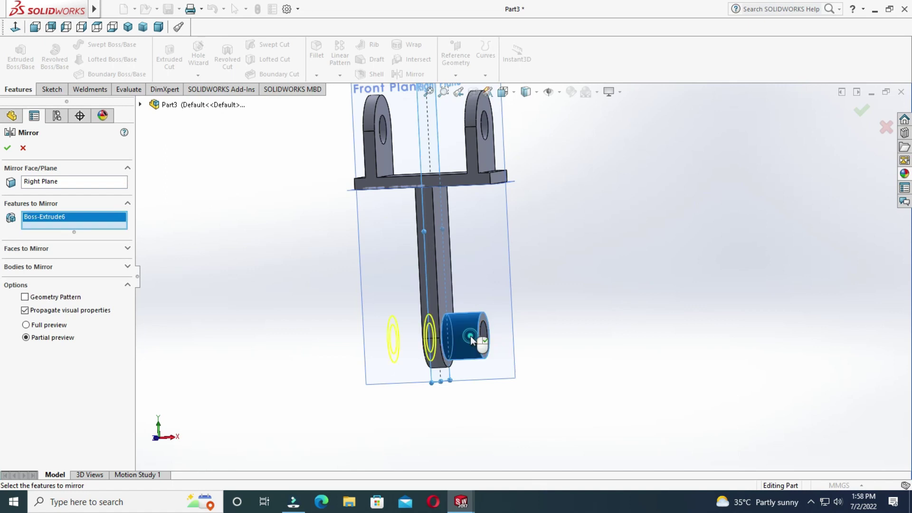
left_click(9, 148)
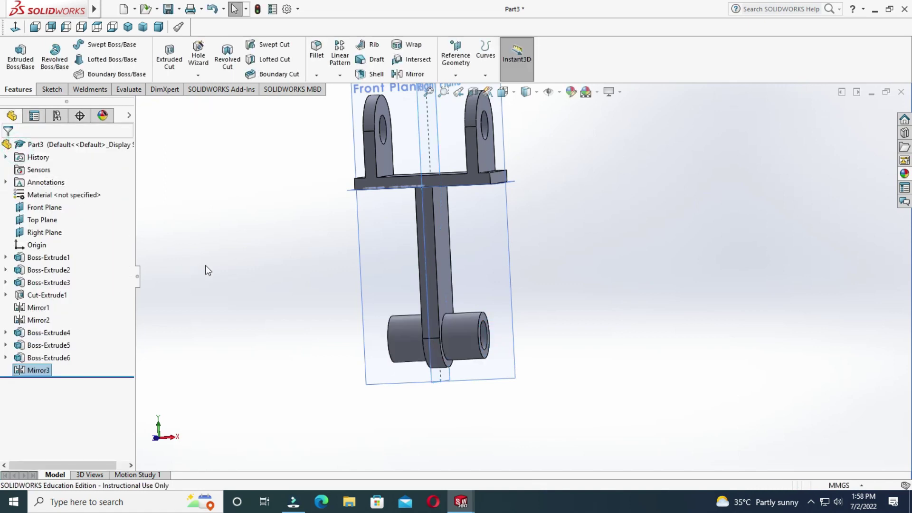
middle_click_drag(647, 344, 438, 336)
middle_click_drag(541, 355, 546, 376)
scroll(375, 295, "down", 5)
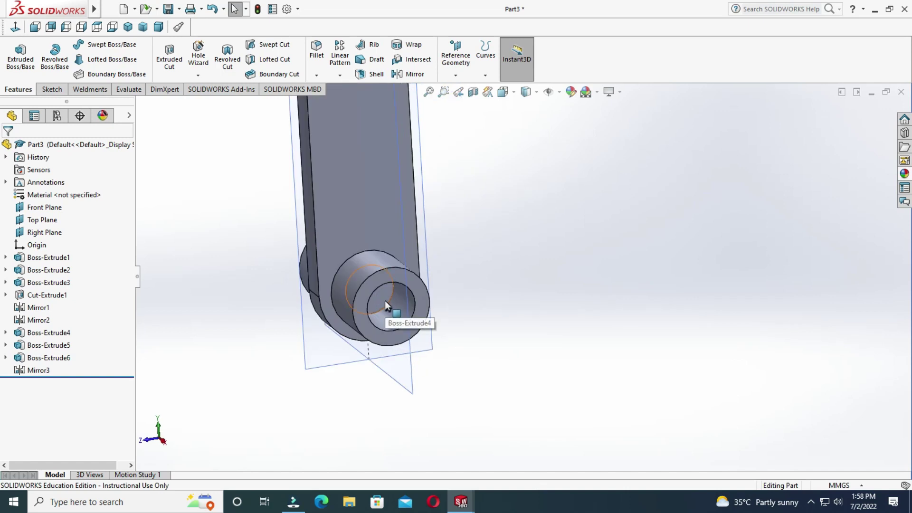
Sketch on the boss hole face and convert the hole's edge into a circle
left_click(385, 301)
left_click(51, 89)
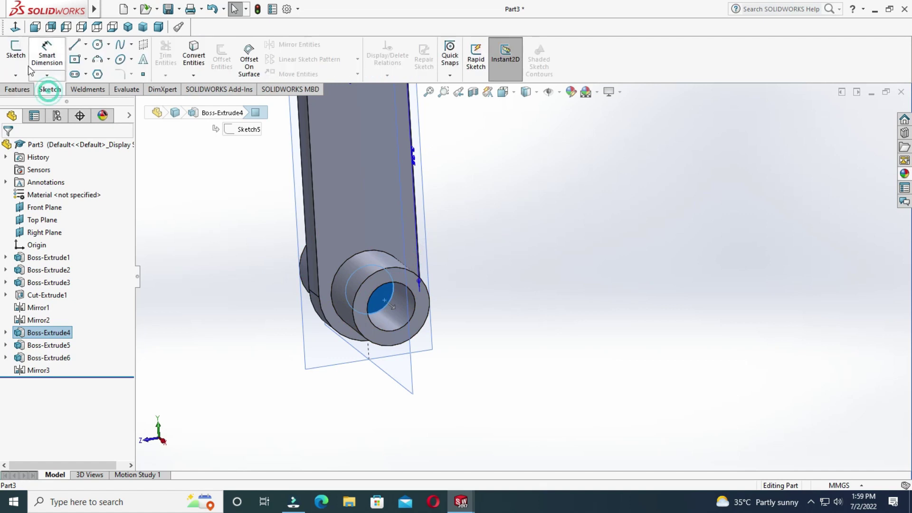
left_click(16, 52)
left_click(197, 69)
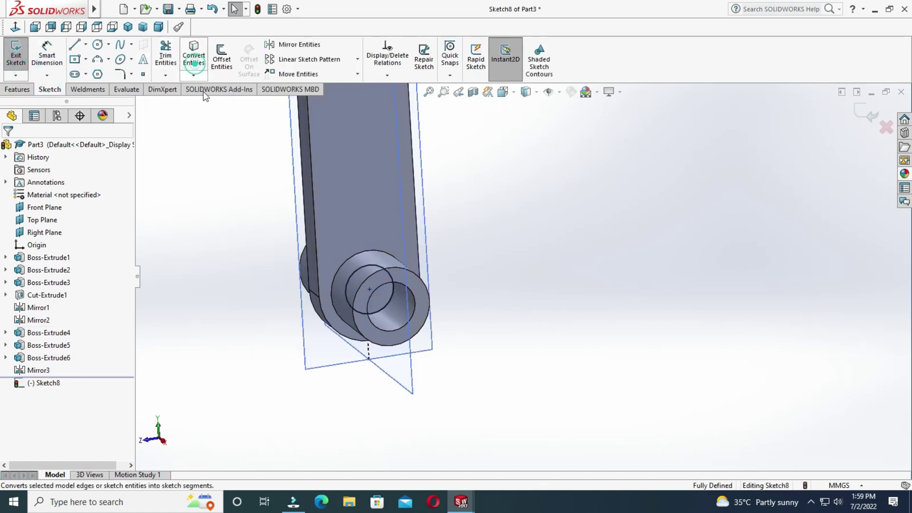
Cut the circle Through All - Both directions to hollow both bosses
left_click(19, 89)
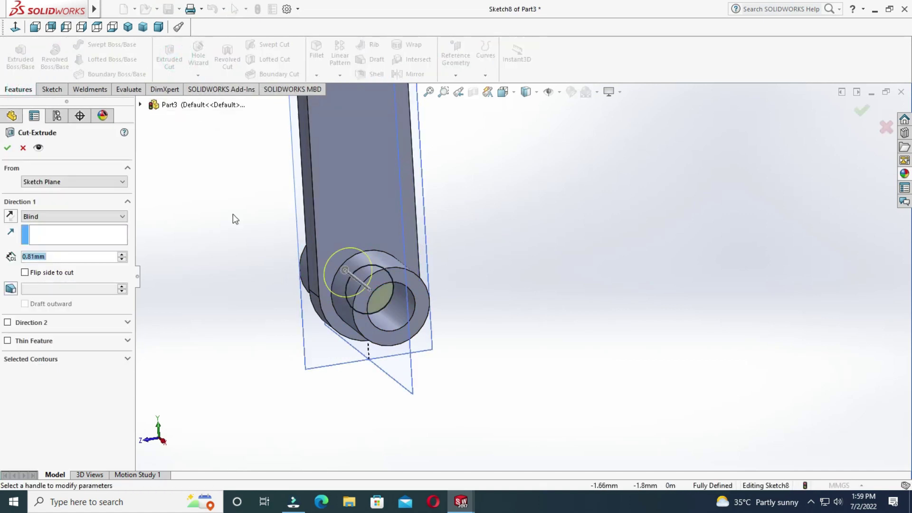
left_click(65, 216)
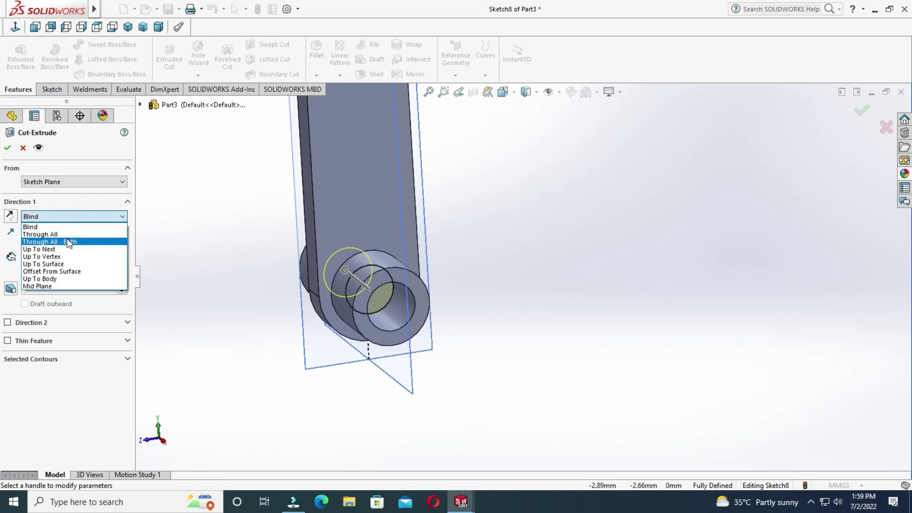
left_click(65, 240)
left_click(12, 147)
scroll(546, 282, "up", 5)
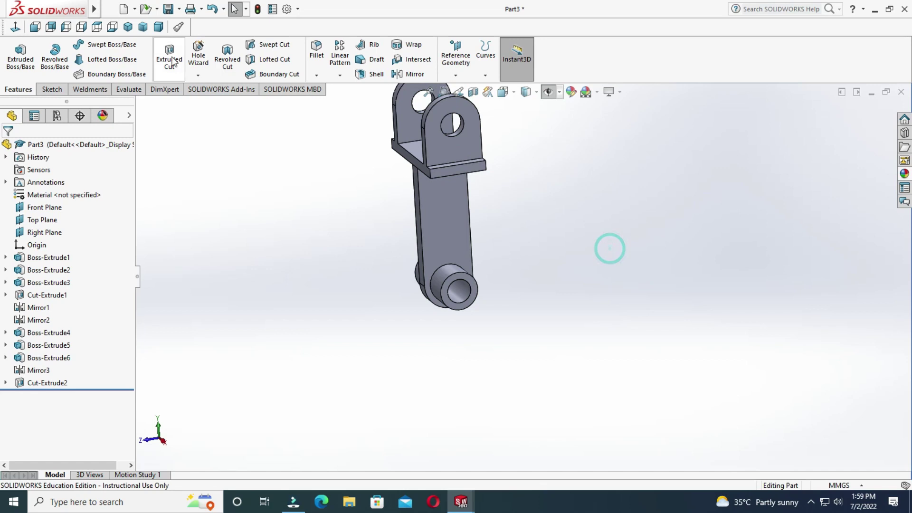
left_click(143, 26)
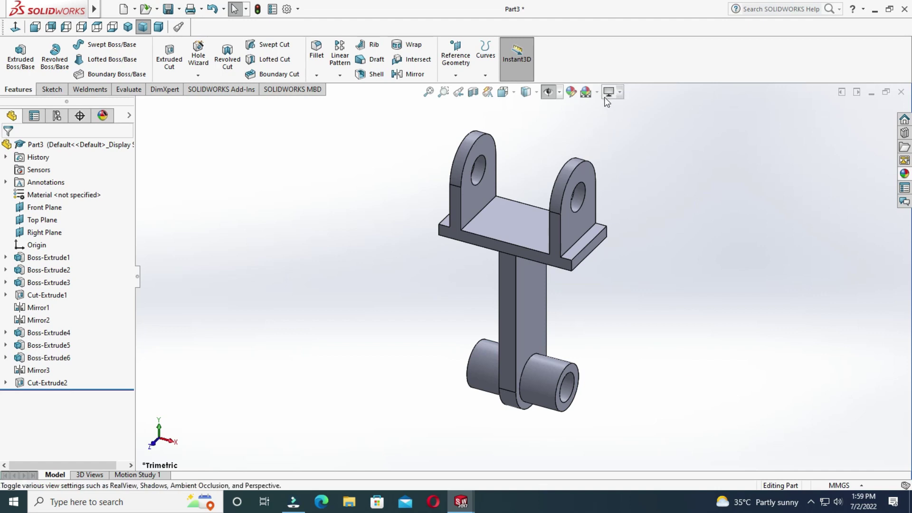
Apply the Plain White scene and play the bracket's rotation in Motion Study 1
left_click(586, 92)
left_click(610, 121)
left_click(137, 475)
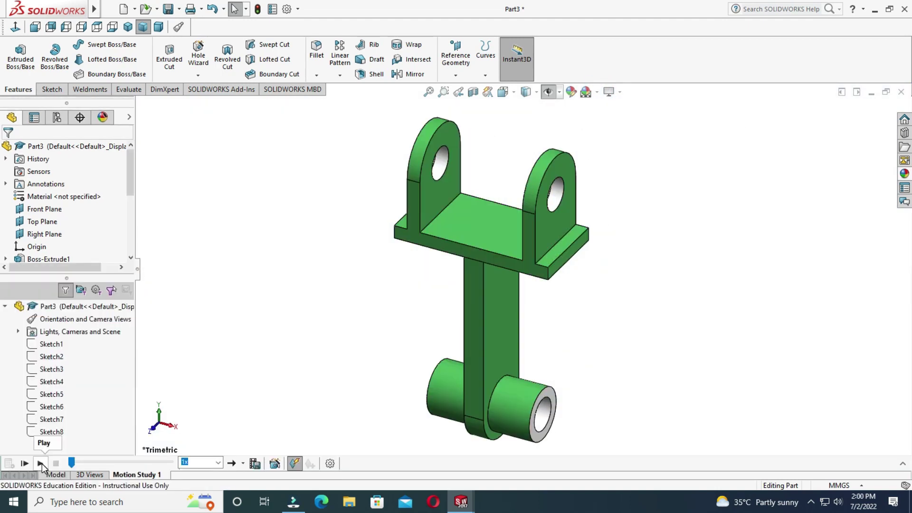
left_click(40, 463)
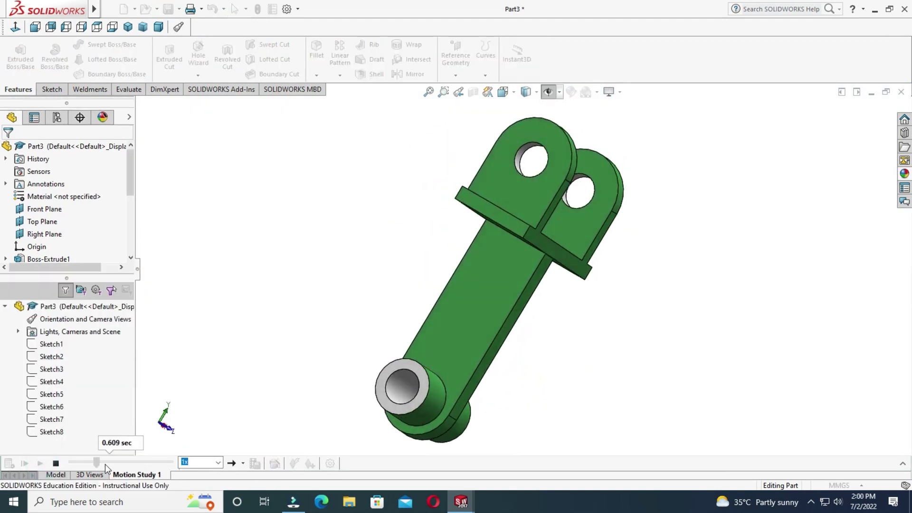